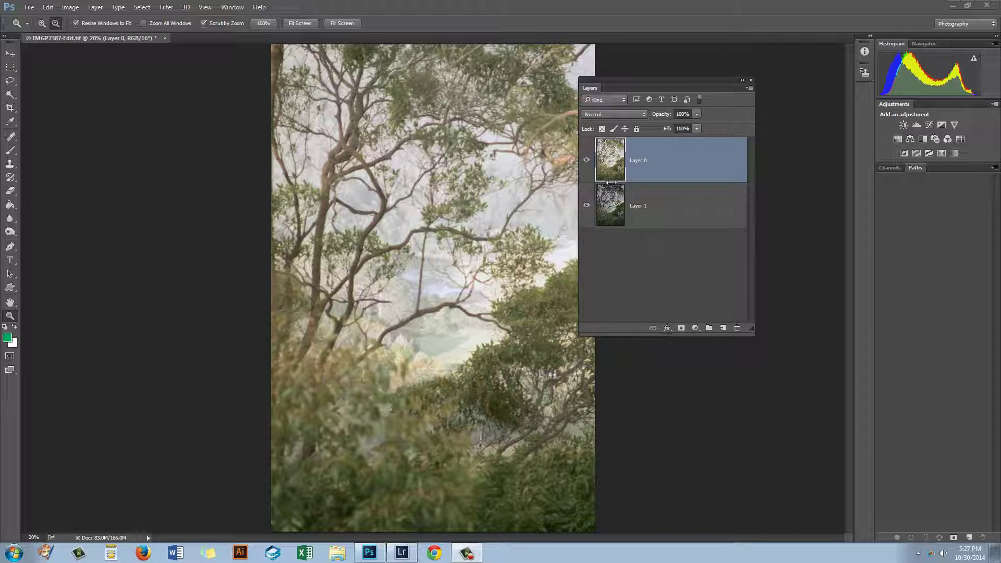
Toggle Layer 0's visibility to compare it with the darker Layer 1, moving the Layers panel aside
left_click(586, 158)
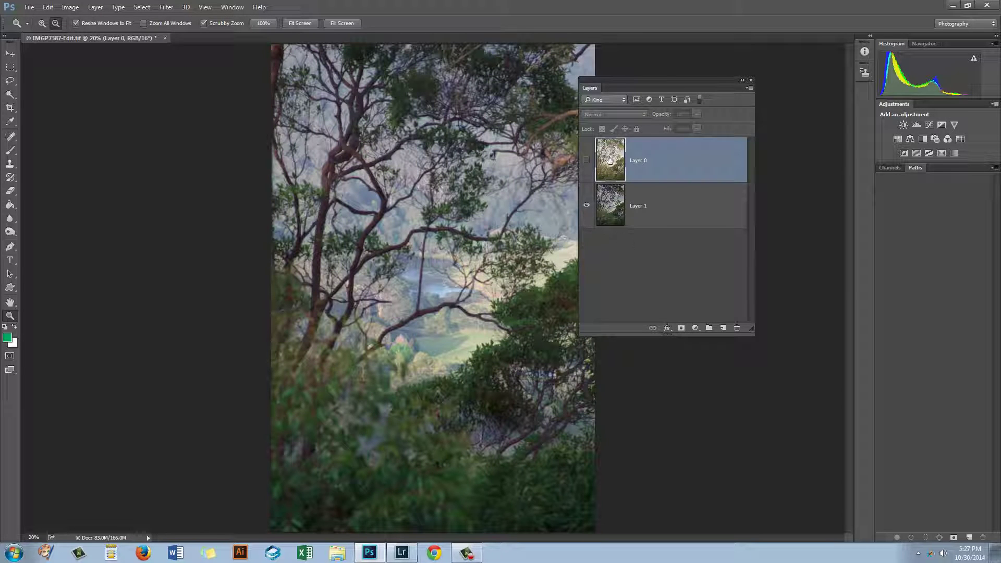
left_click_drag(630, 83, 670, 77)
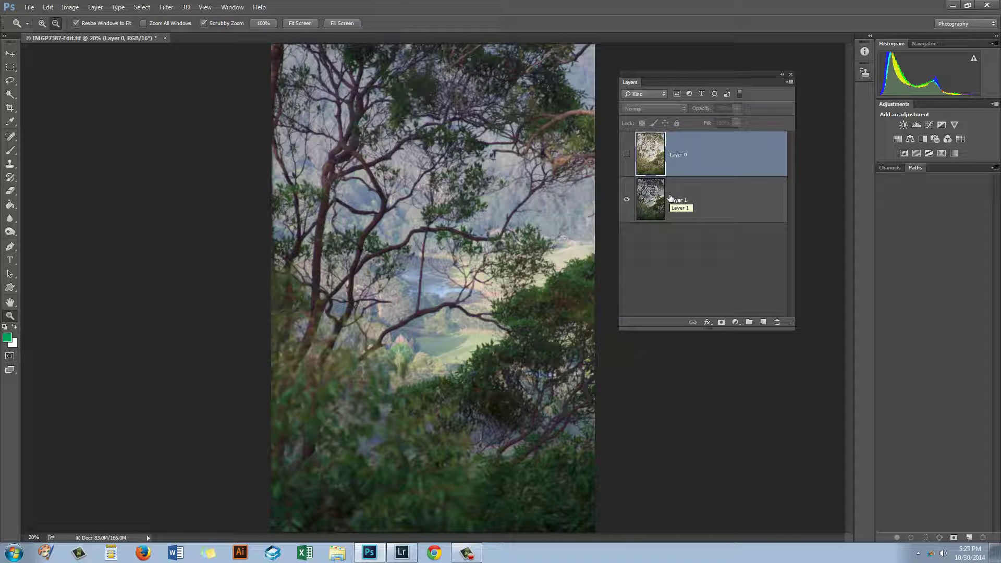
left_click(626, 155)
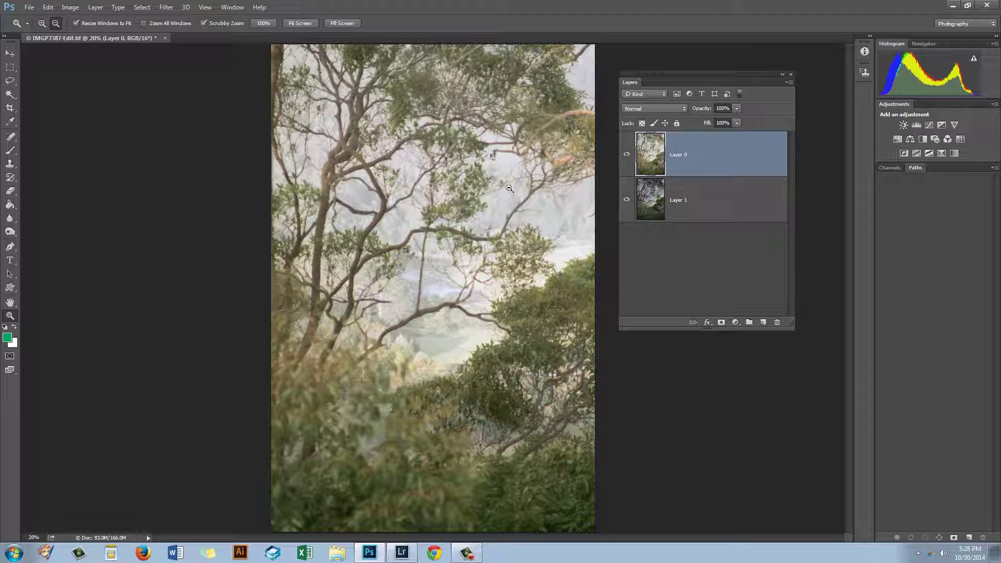
Recheck Layer 0 against Layer 1, set Layer 0's opacity to 55%, then deselect it
left_click(626, 154)
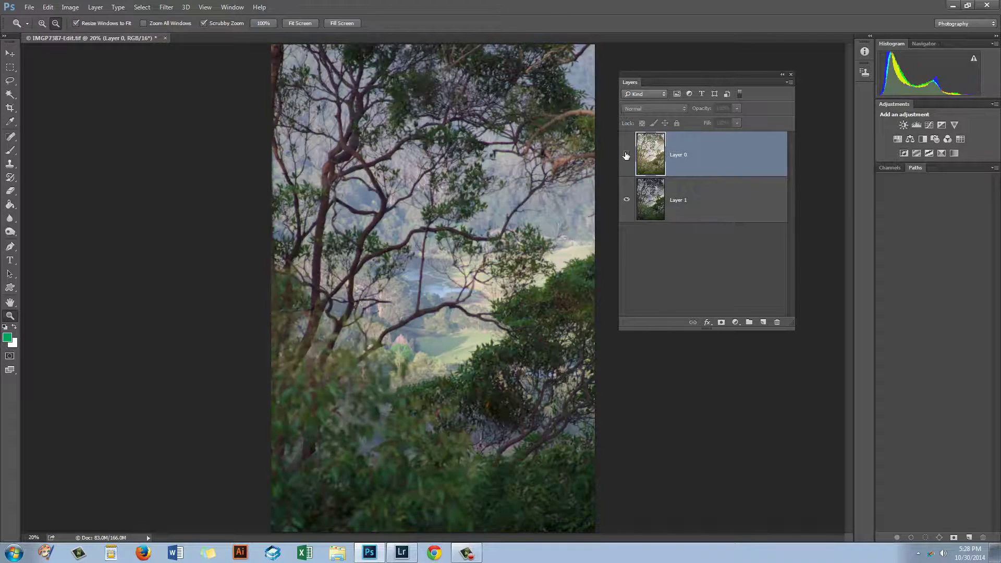
left_click(626, 155)
left_click_drag(705, 108, 682, 111)
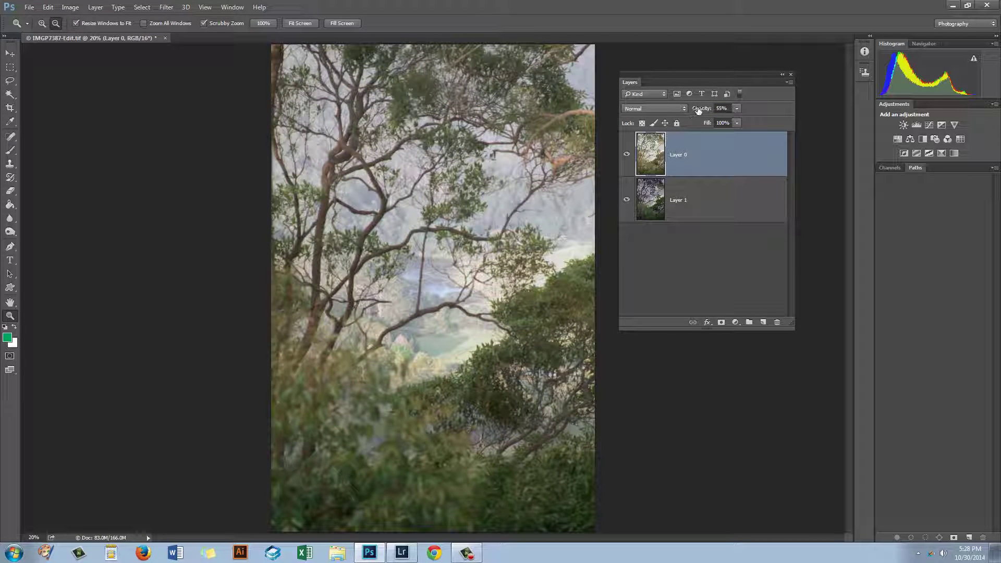
left_click(681, 253)
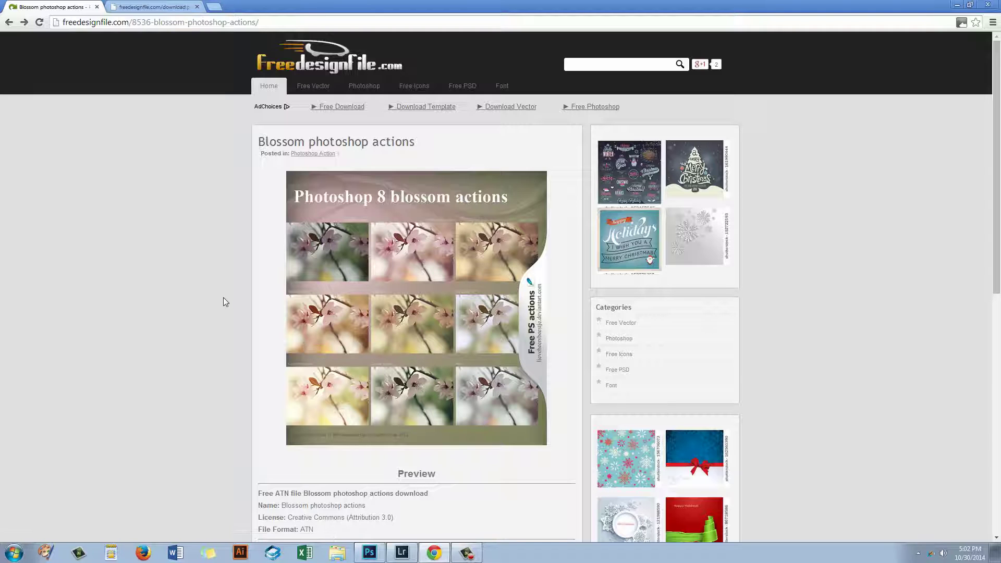
Scroll down the page to the 'Click here to free download this file' link
scroll(224, 300, "down", 5)
scroll(223, 298, "down", 2)
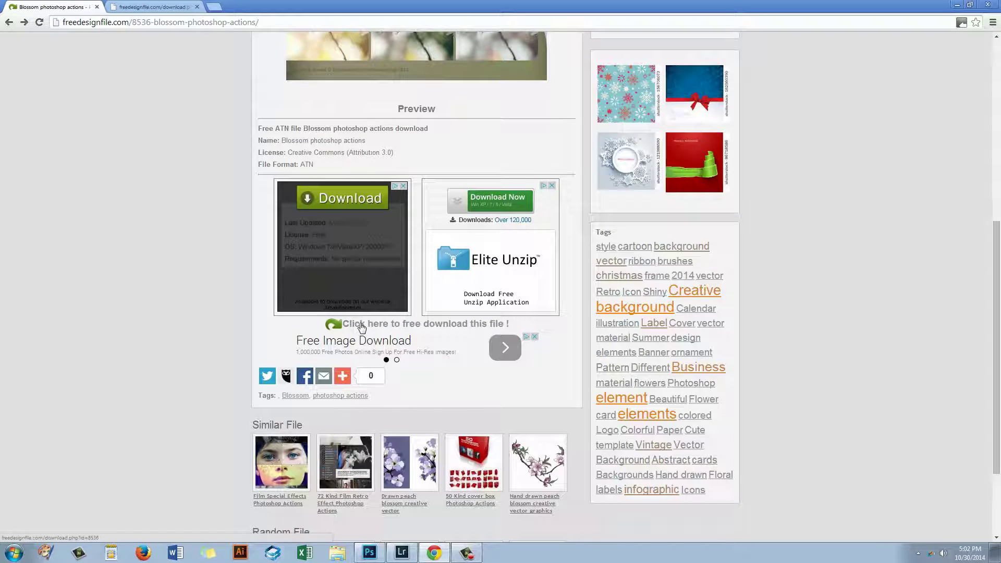
Download the Blossom photoshop actions (1).rar archive and move the Downloads folder window aside
left_click(361, 327)
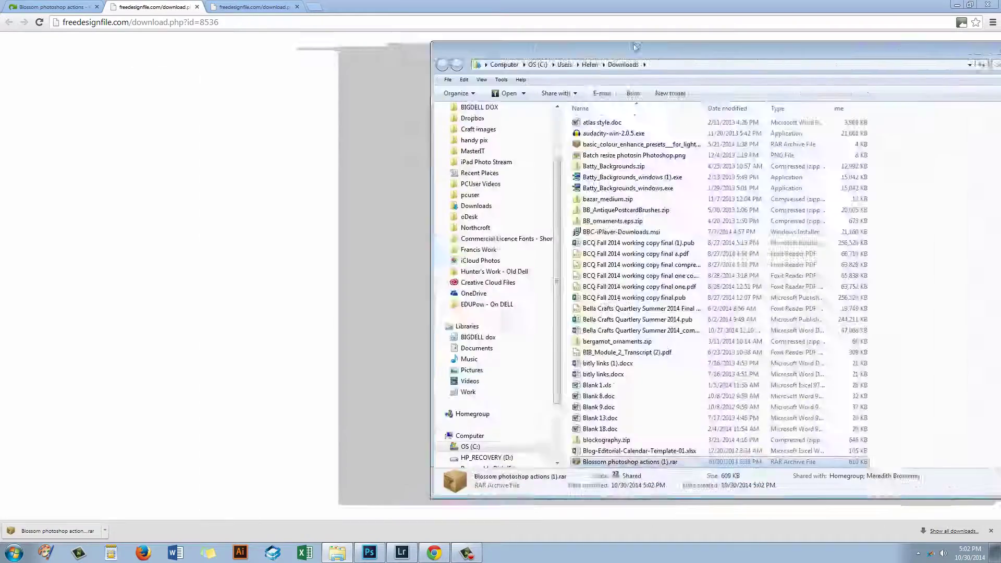
left_click_drag(583, 40, 261, 61)
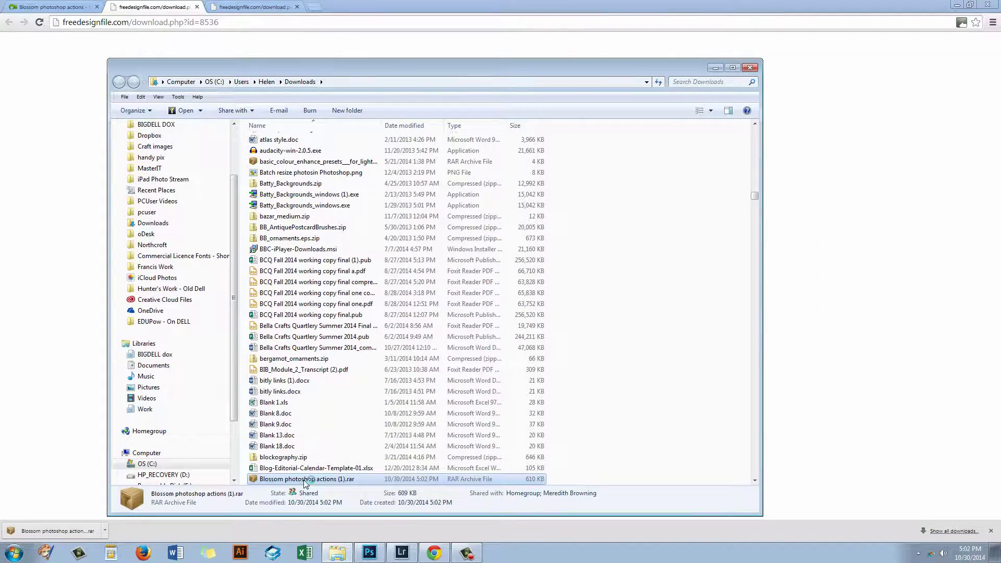
Open the archive in Express Zip, widen the Name column, and select Blossom photoshop actions.atn
left_click_drag(720, 196, 329, 133)
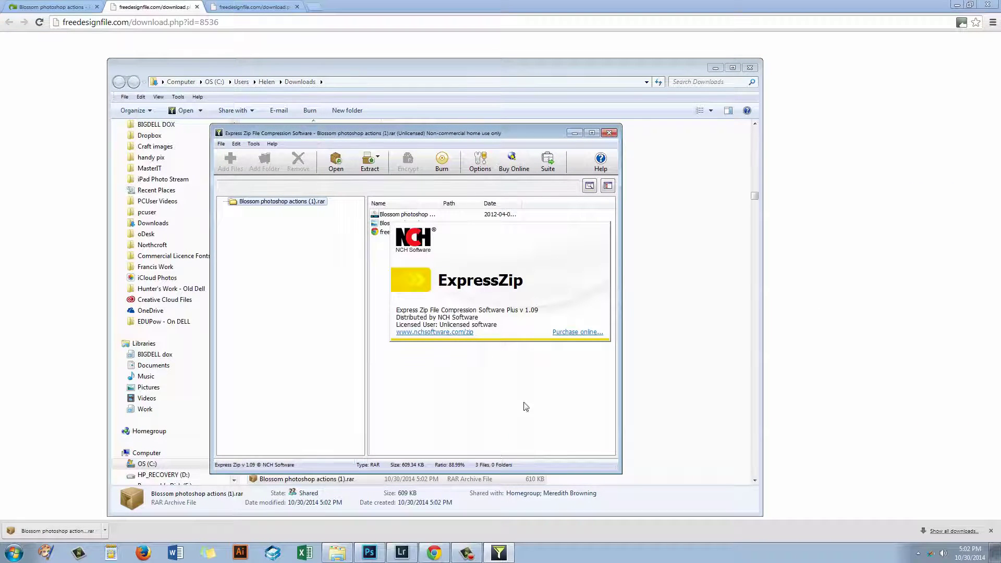
left_click_drag(621, 473, 860, 558)
left_click_drag(542, 7, 444, 65)
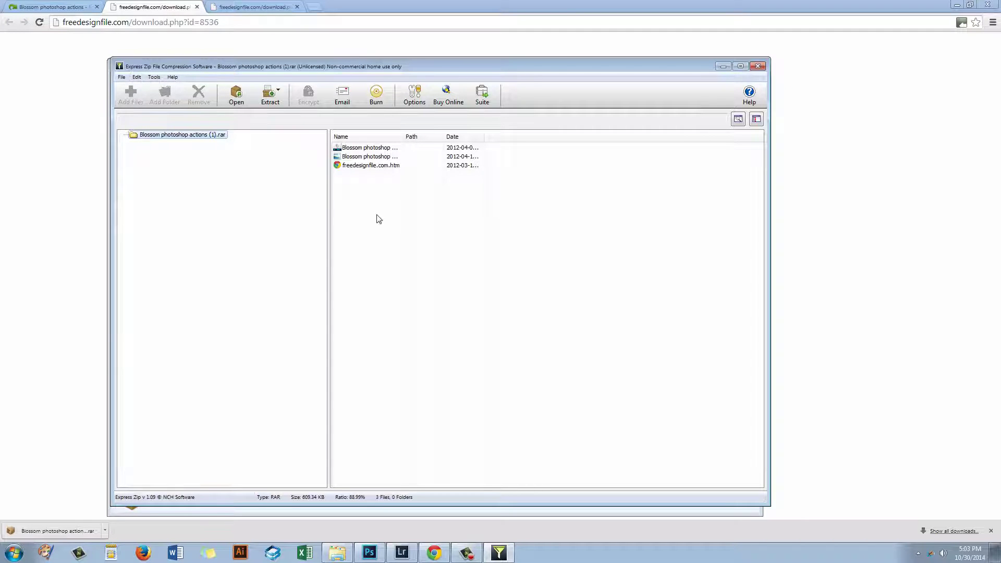
left_click_drag(401, 137, 485, 137)
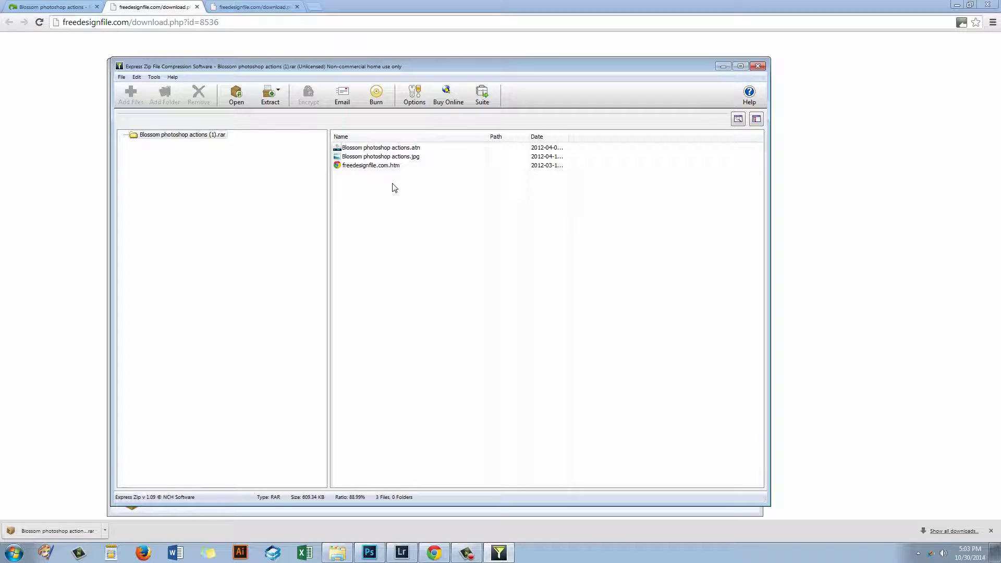
left_click(379, 149)
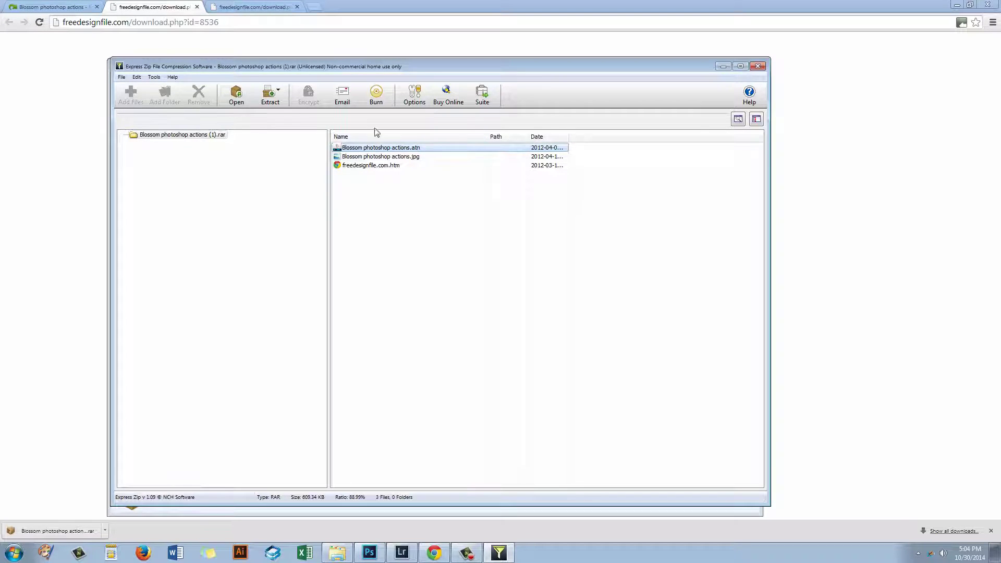
Choose Extract Selected and open an enlarged folder picker to change the destination
left_click(275, 96)
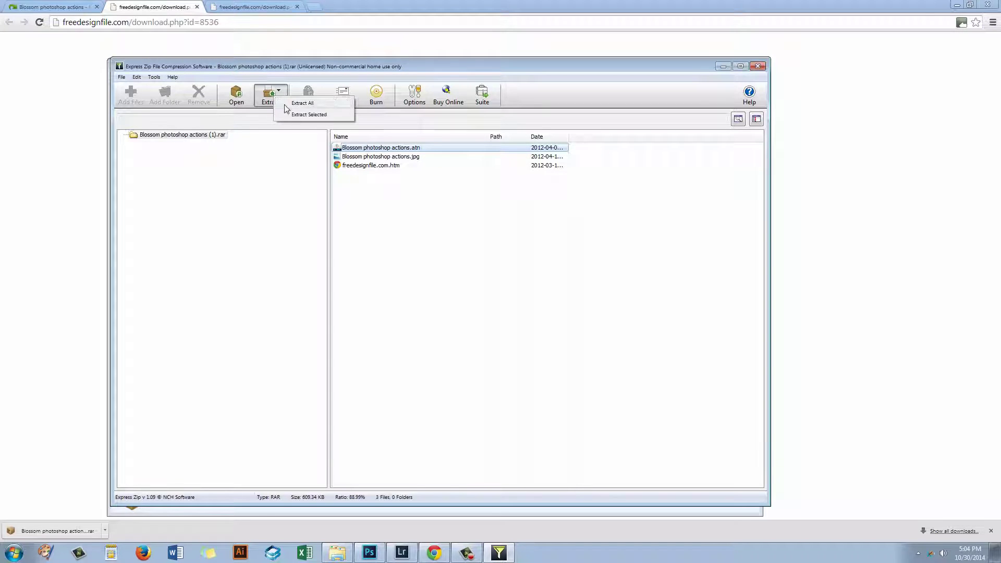
left_click(300, 115)
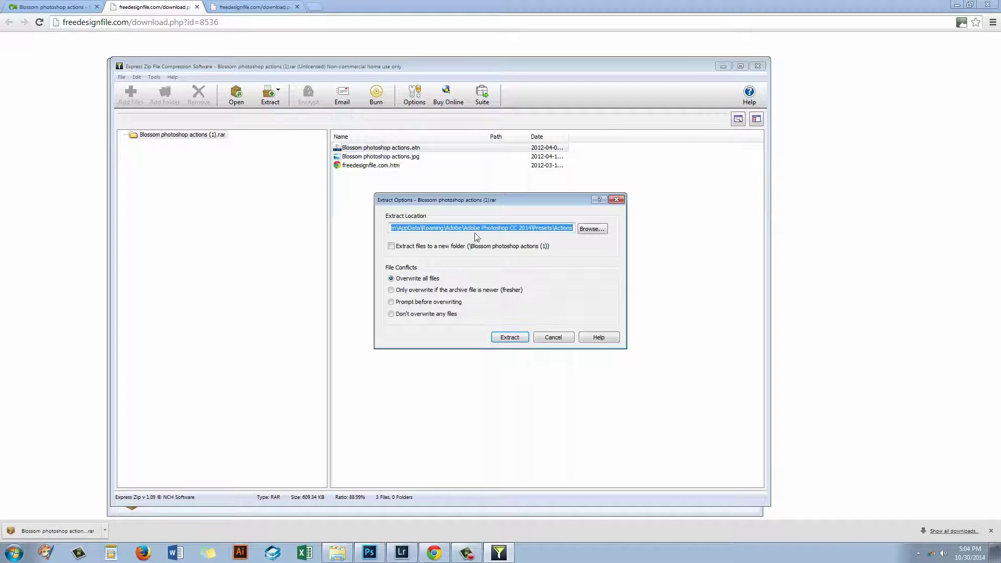
left_click(590, 230)
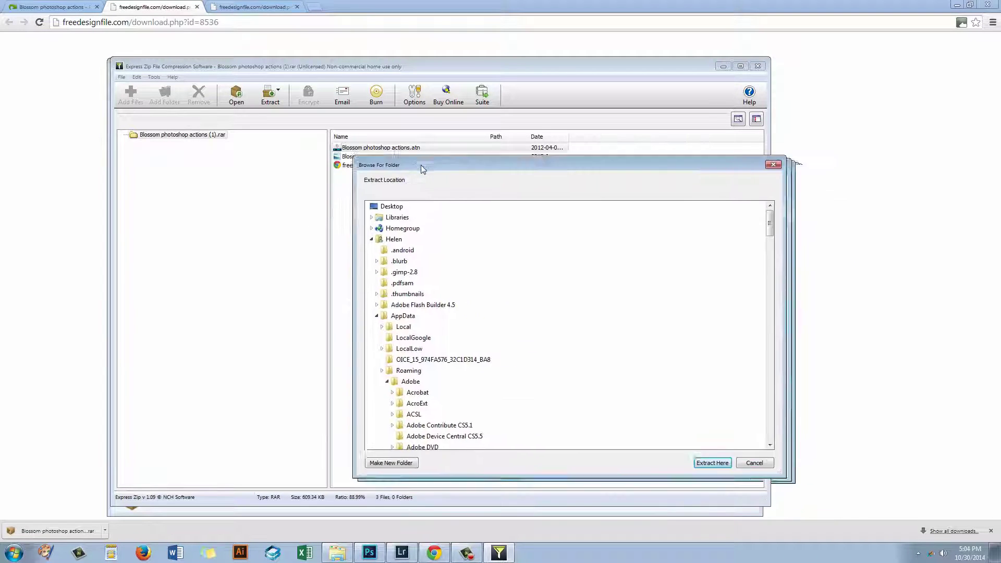
left_click_drag(379, 143, 273, 89)
left_click_drag(638, 403, 855, 486)
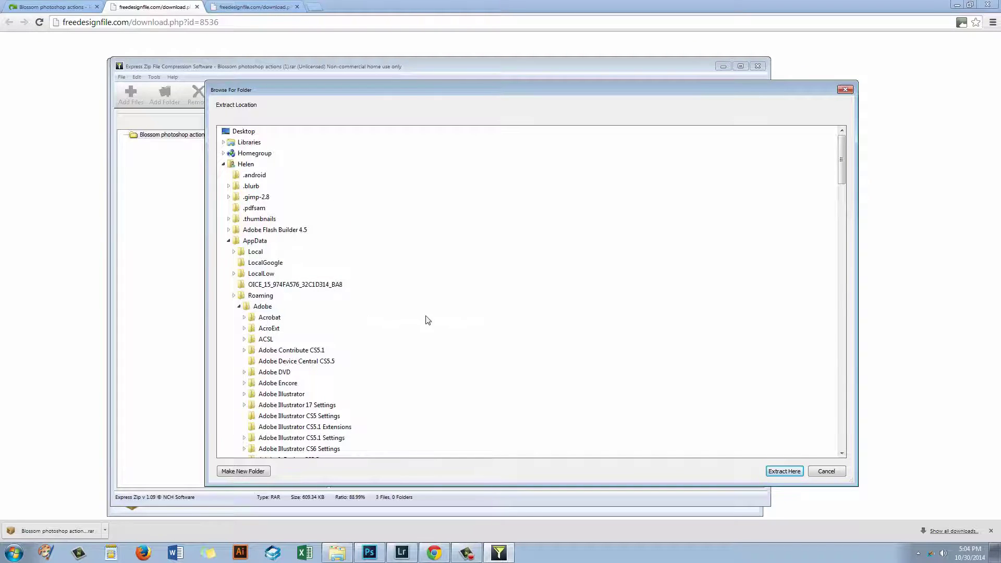
Navigate to AppData\Roaming\Adobe\Adobe Photoshop CC 2014\Presets and select the Actions folder
double_click(427, 320)
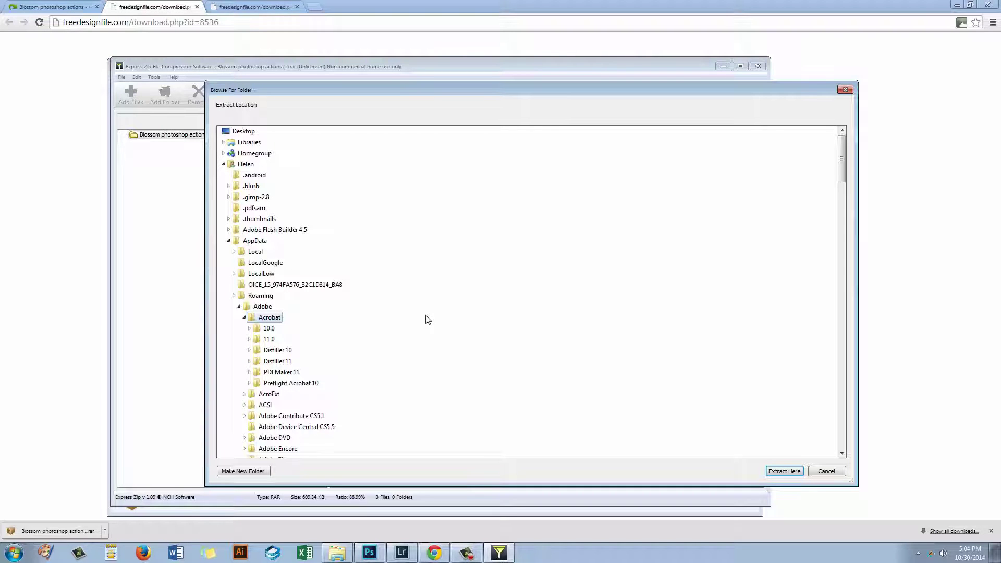
left_click(240, 307)
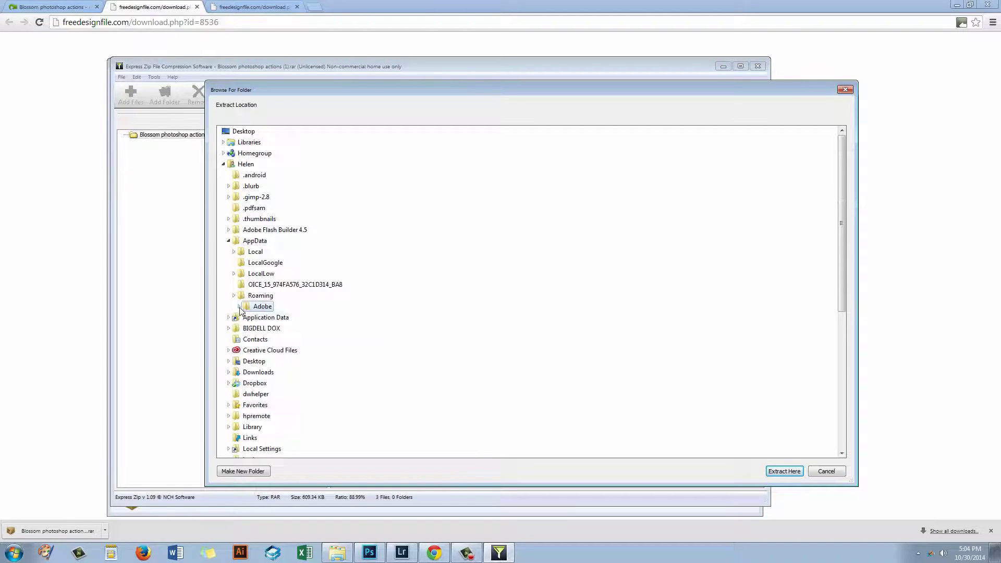
double_click(260, 307)
scroll(420, 337, "down", 2)
scroll(419, 336, "down", 1)
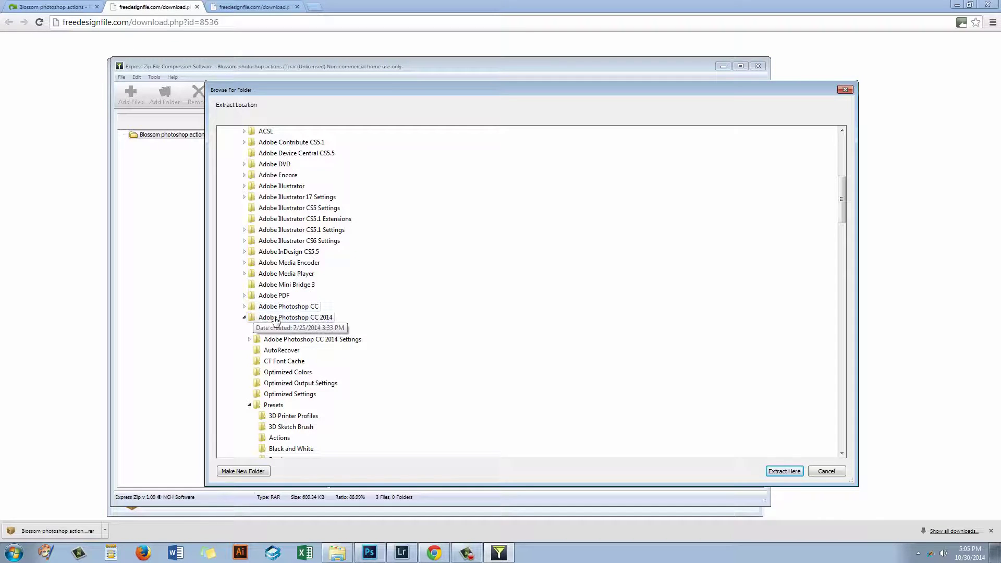
scroll(378, 350, "down", 2)
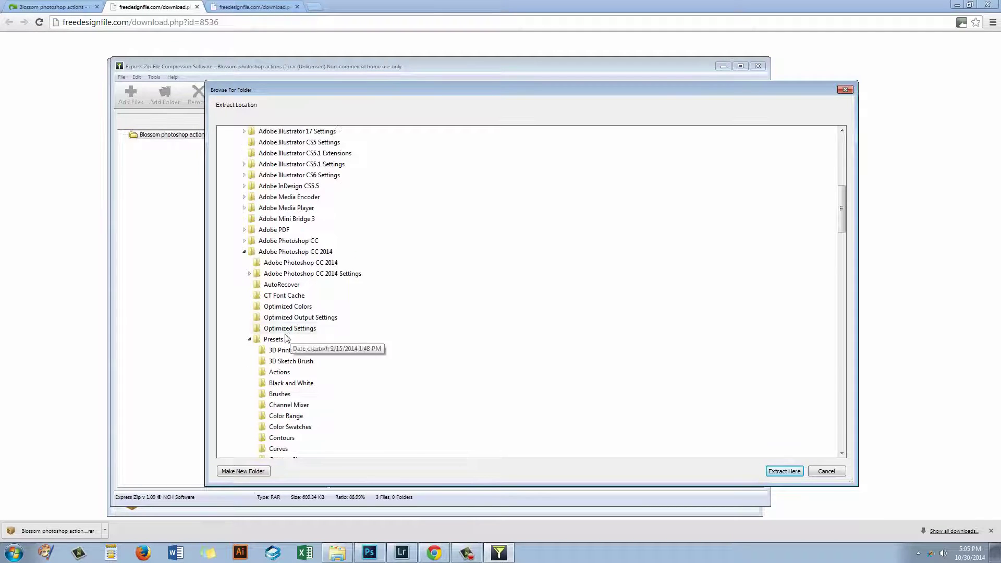
scroll(415, 362, "down", 4)
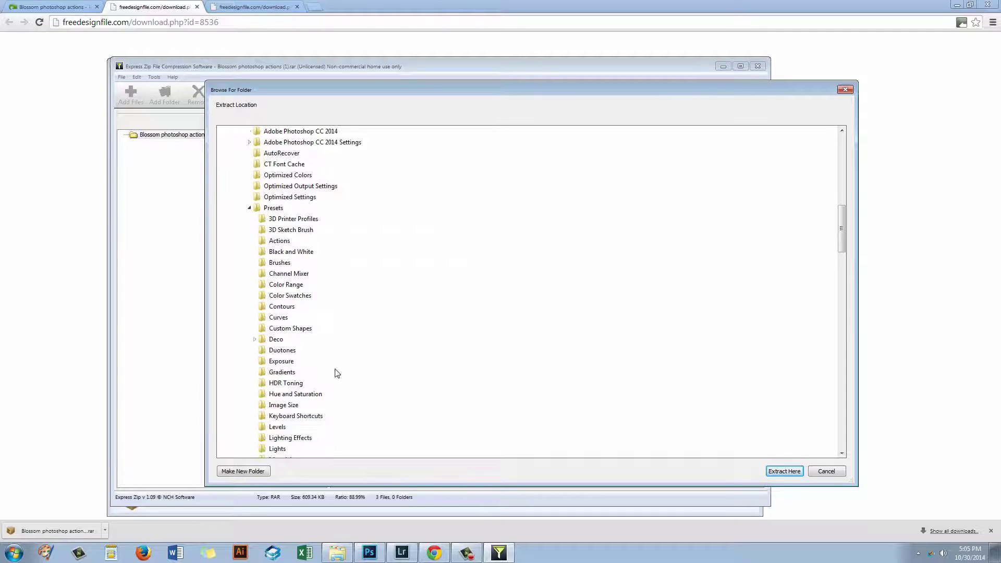
scroll(336, 373, "down", 2)
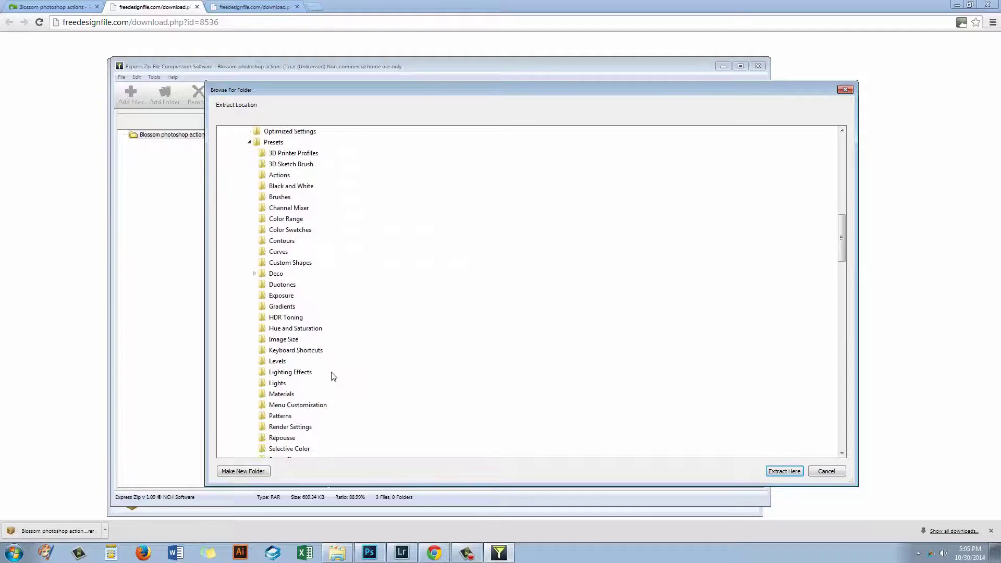
left_click(274, 178)
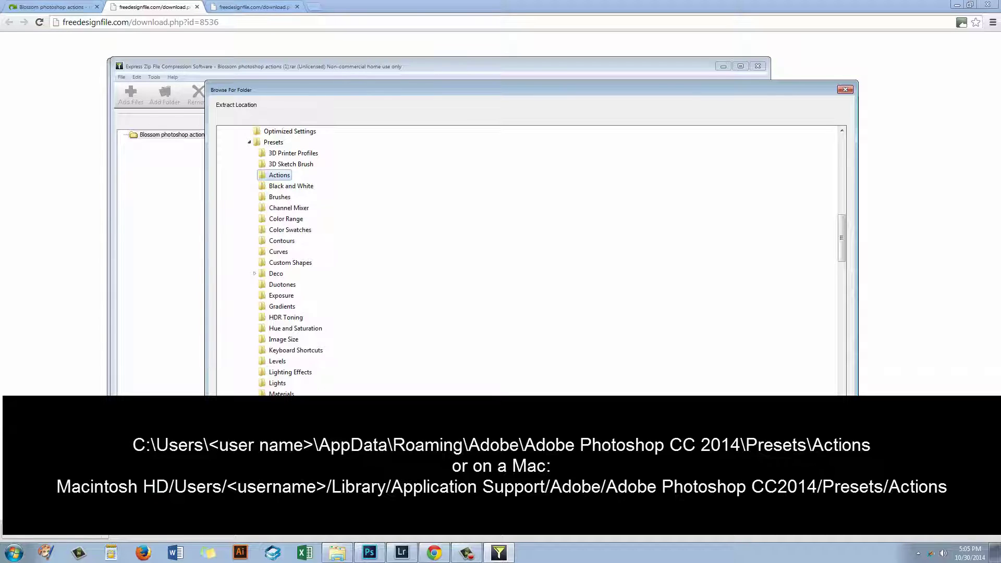
Extract Blossom photoshop actions.atn into the Presets\Actions folder and dismiss the success message
key("Return")
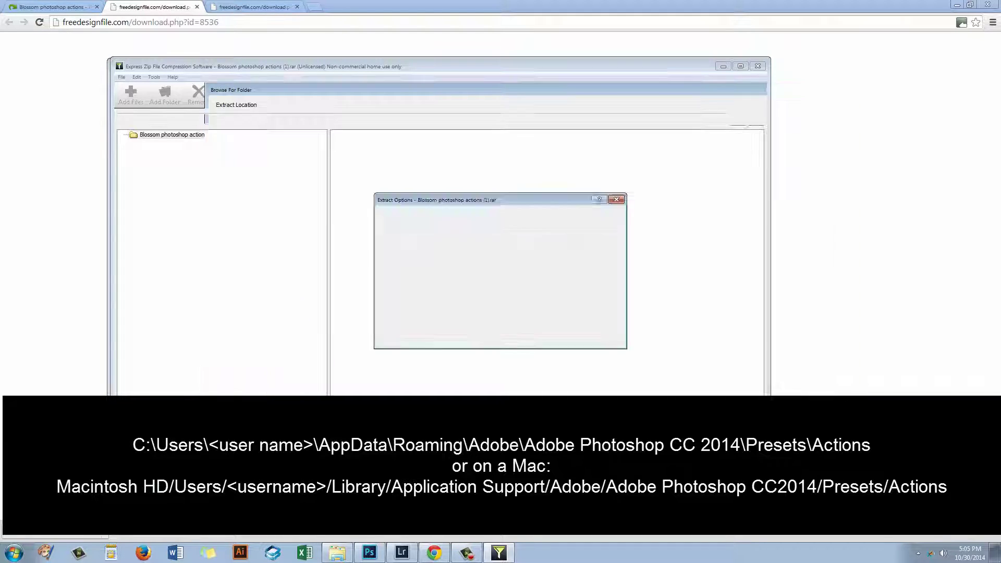
left_click(517, 342)
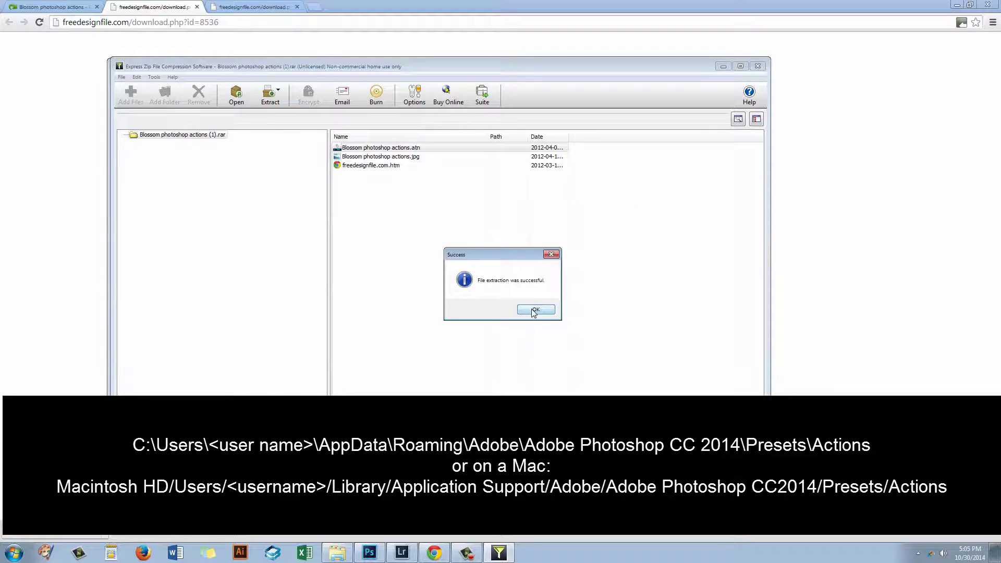
left_click(528, 311)
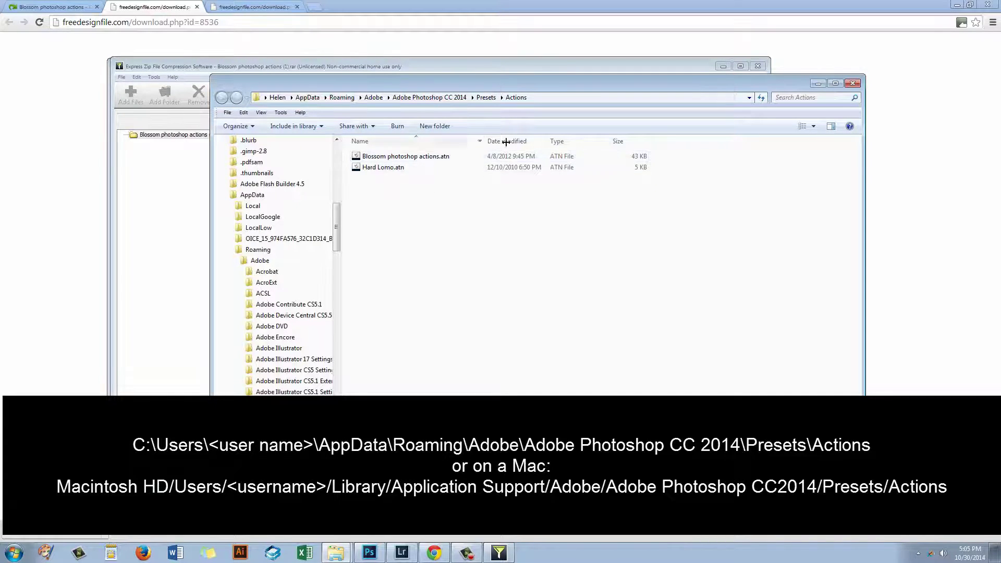
Close the Actions and Downloads folders, Express Zip and Chrome, then return to Photoshop
left_click(852, 84)
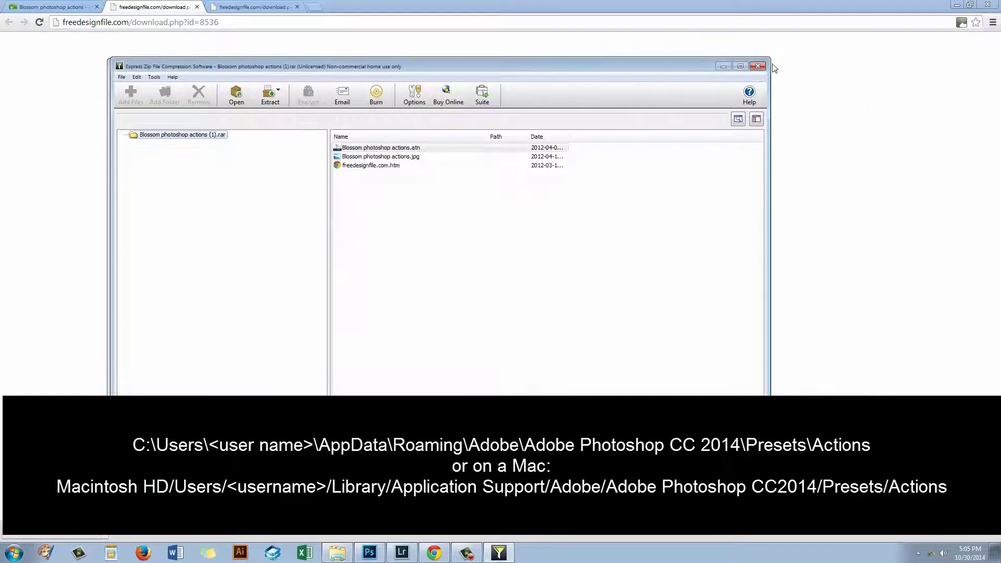
left_click(757, 67)
left_click(751, 67)
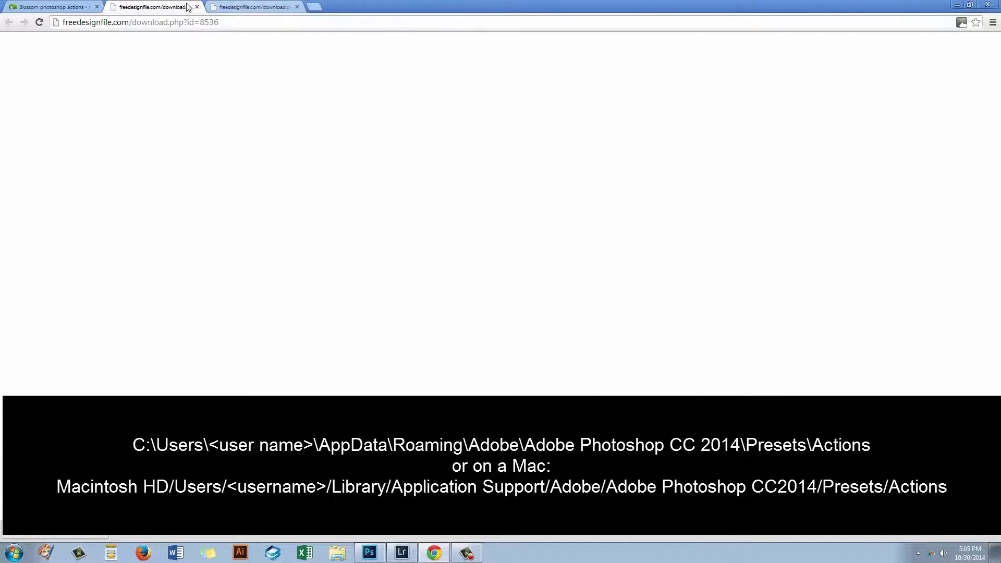
left_click(988, 6)
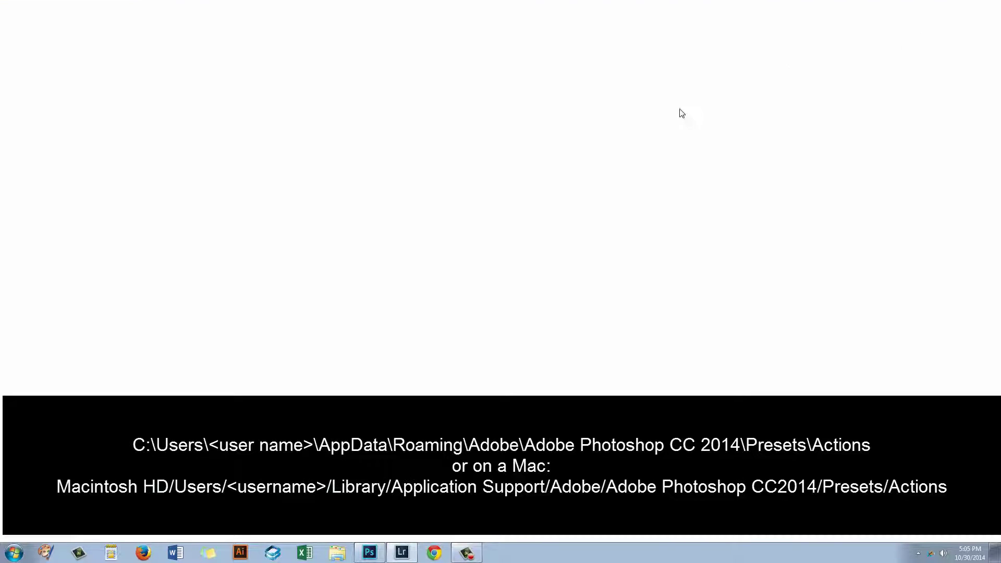
left_click(369, 554)
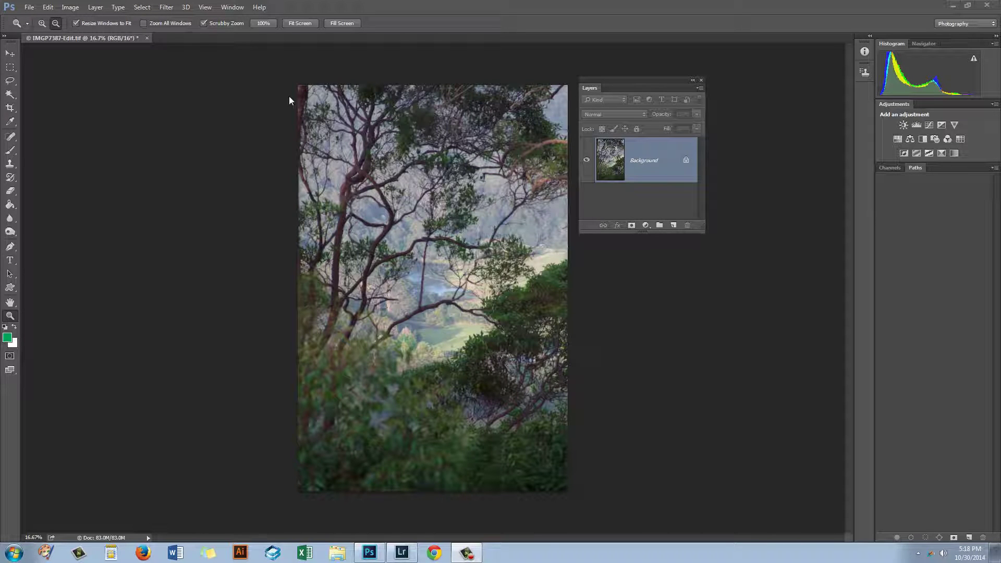
Show the Actions panel from the Window menu, place it left of the photo, and collapse Default Actions
left_click(232, 8)
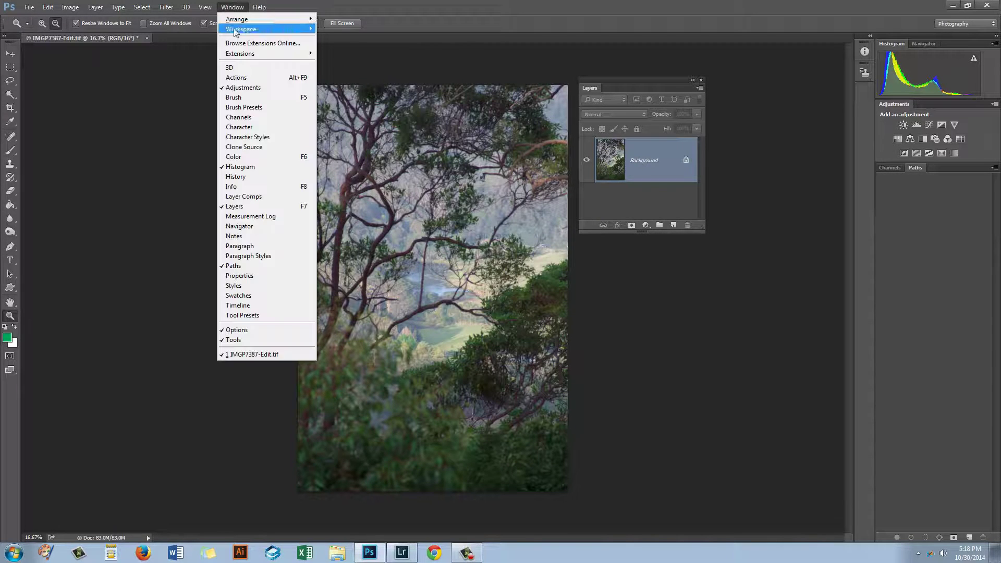
left_click(245, 77)
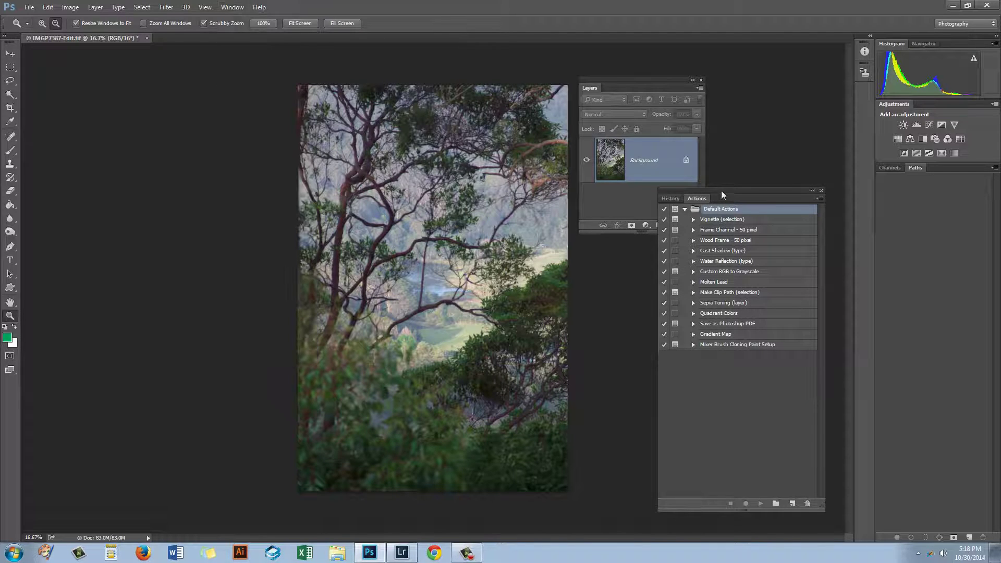
left_click_drag(722, 191, 199, 89)
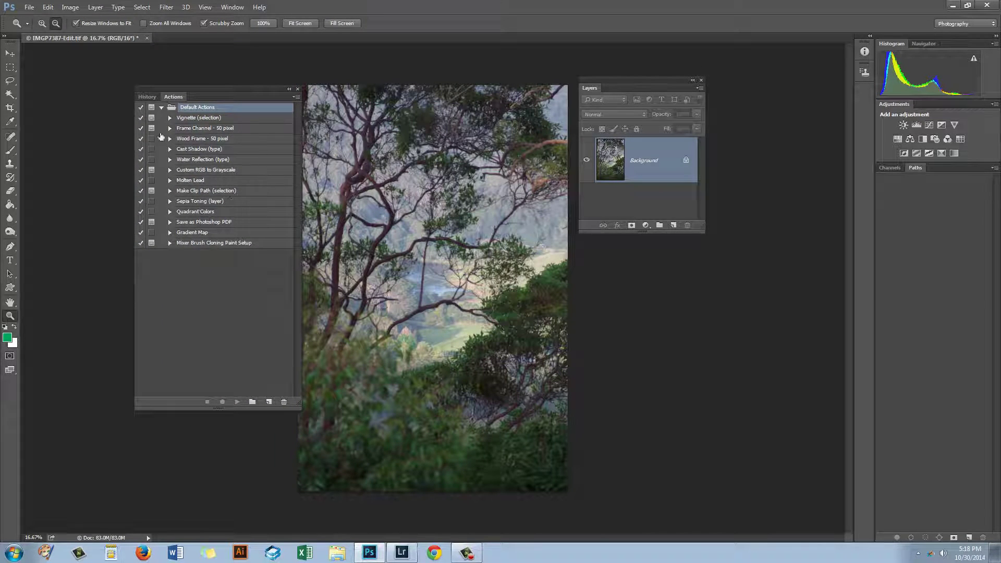
left_click(162, 108)
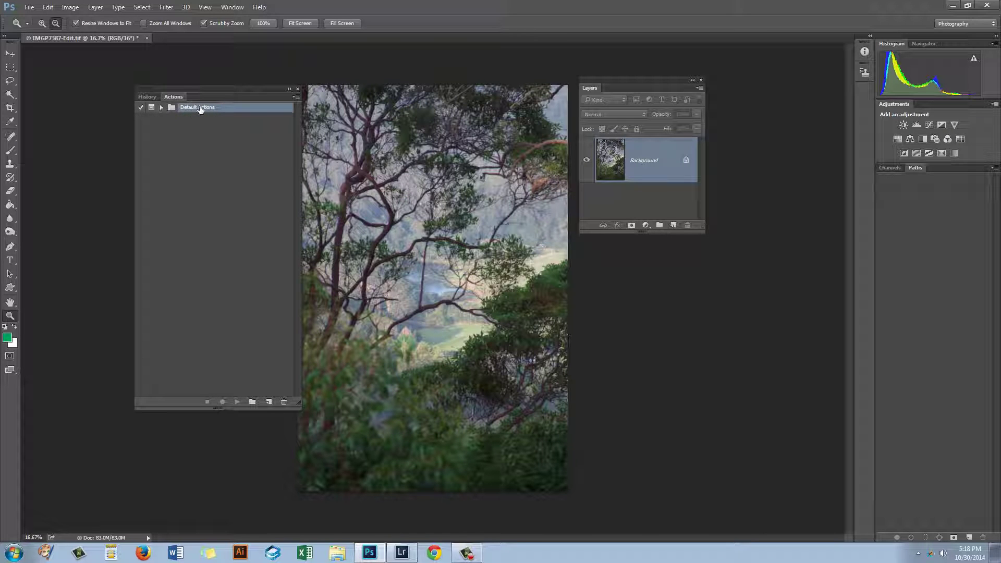
Add an action set called 'Free Actions' with the Actions panel's new-set button
left_click(253, 402)
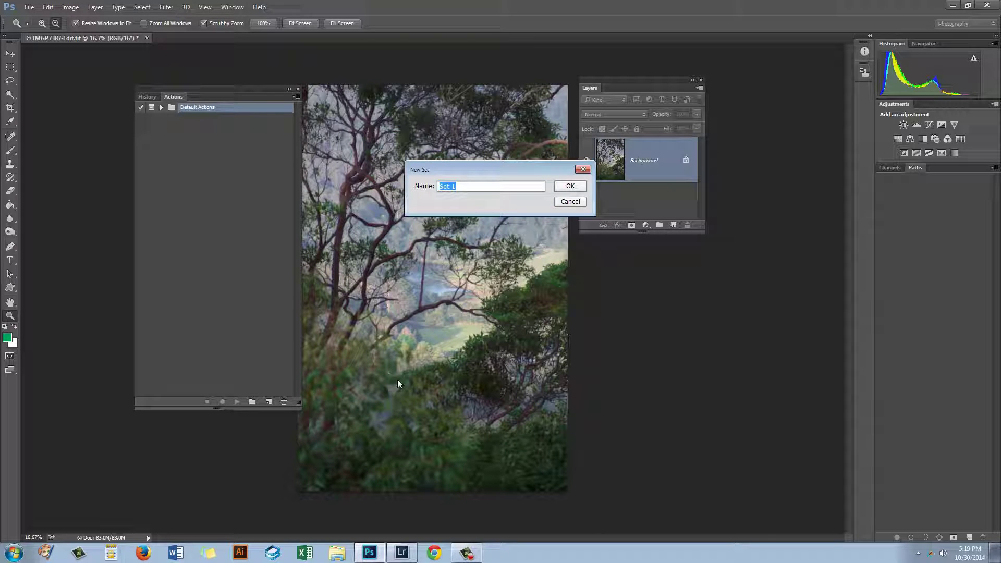
type("Free Actions")
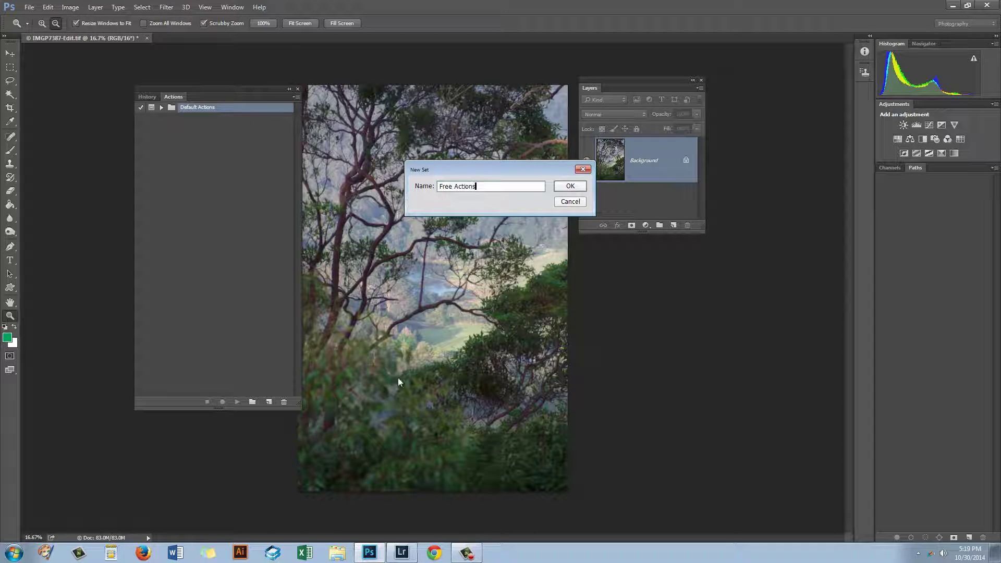
left_click(571, 185)
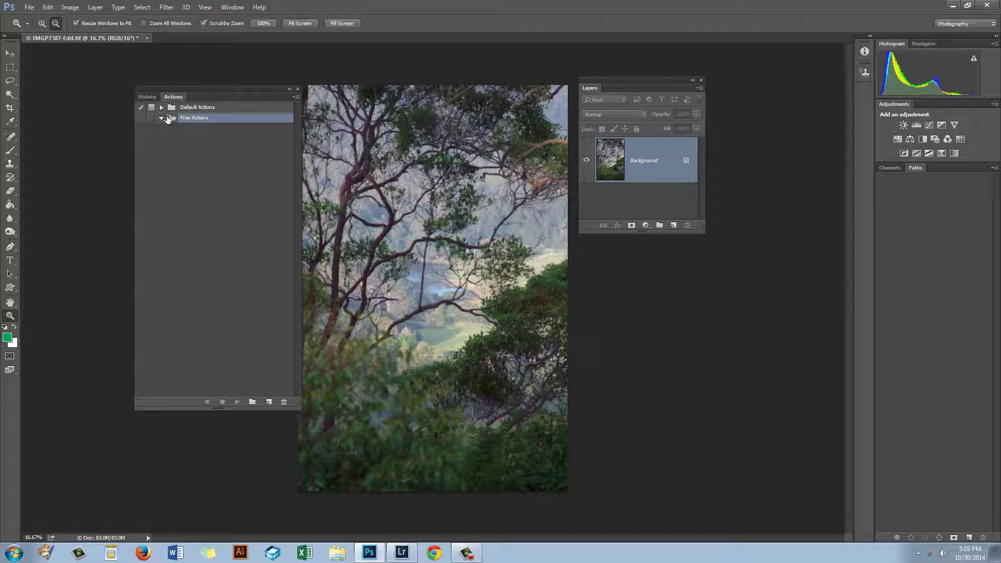
Keep the Free Actions set name unchanged and bring up the Actions panel flyout menu
double_click(193, 118)
key("Return")
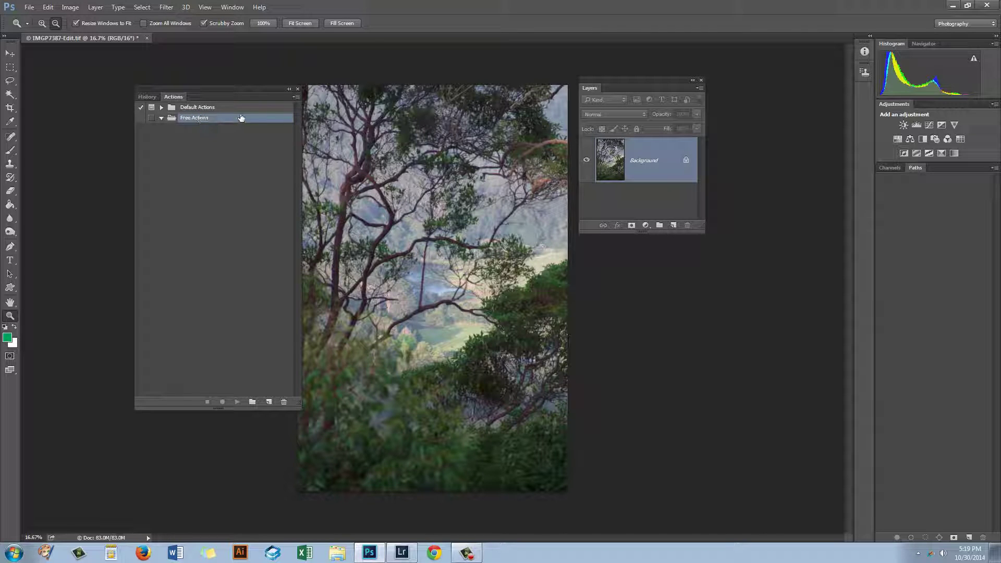
left_click(295, 98)
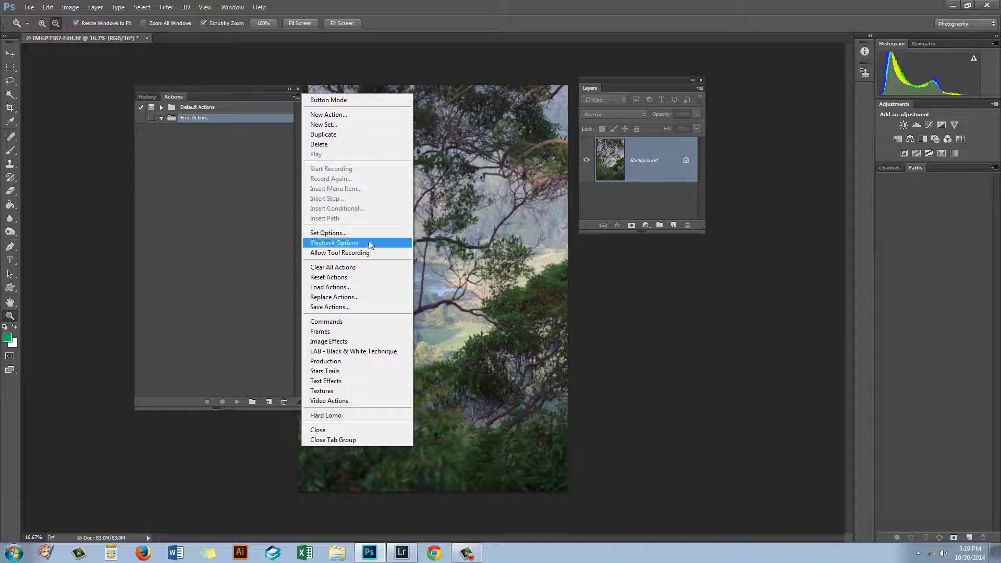
Load the 'Blossom photoshop actions.atn' file into the Actions panel
left_click(371, 286)
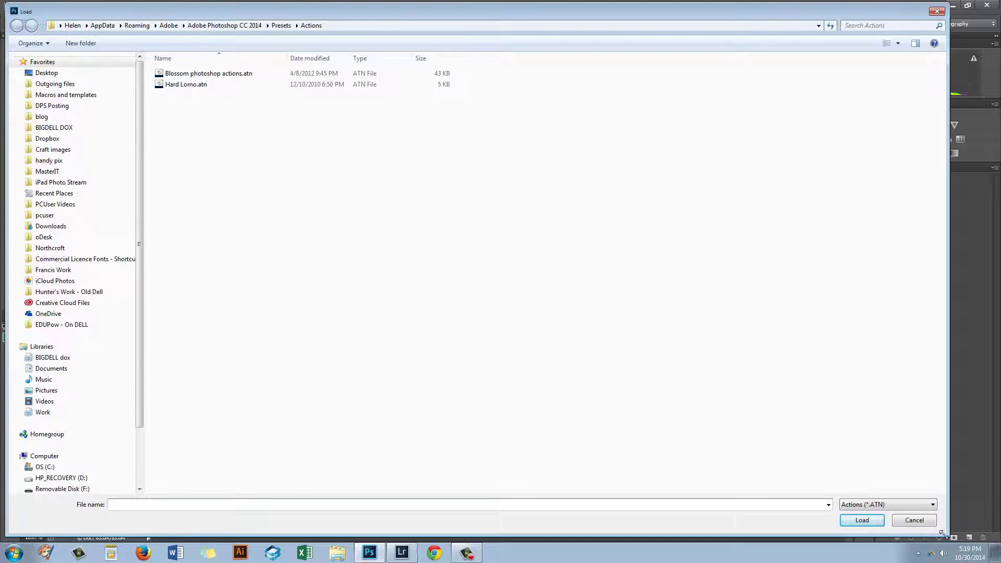
left_click_drag(946, 536, 460, 227)
left_click_drag(159, 11, 625, 258)
left_click(640, 321)
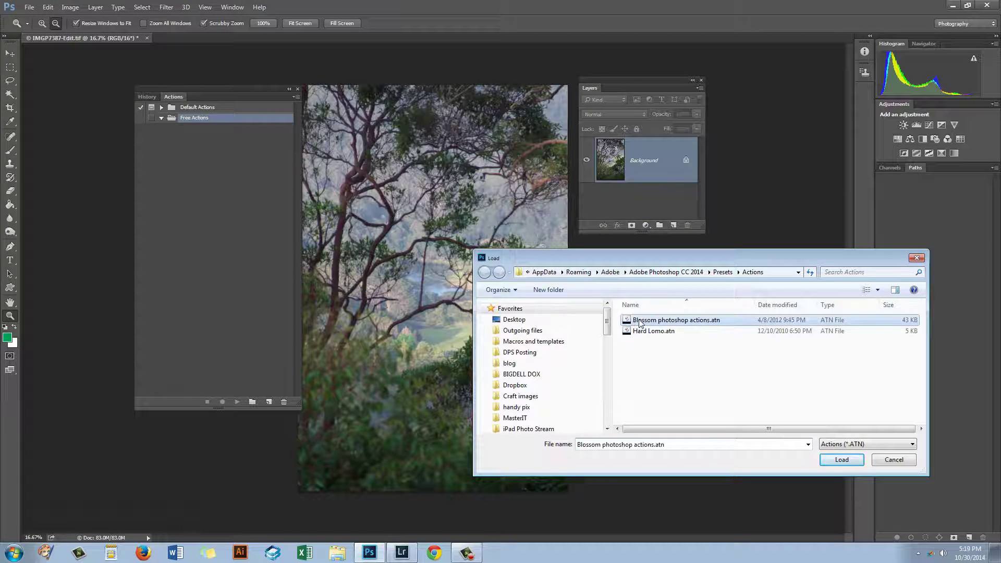
left_click(841, 460)
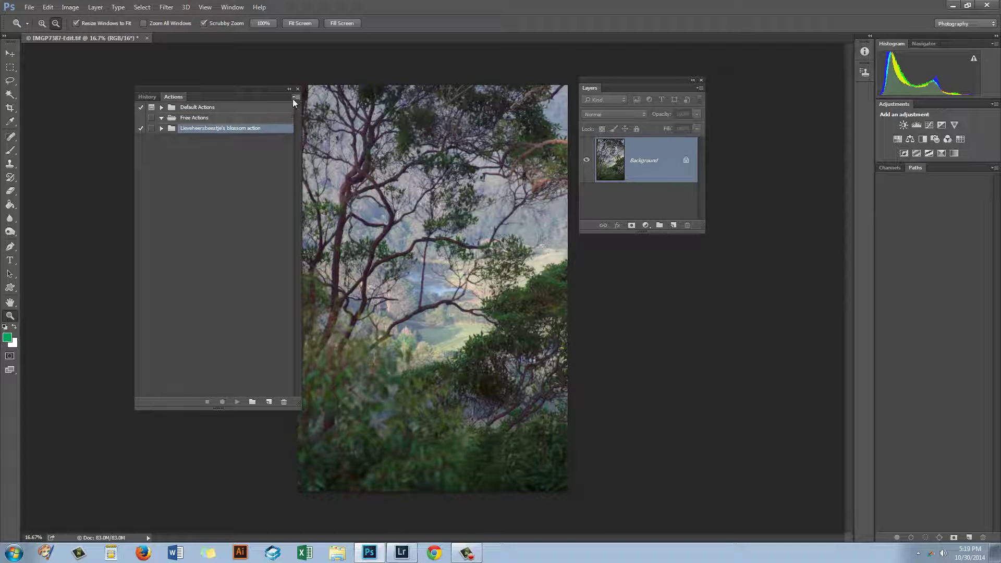
Reopen the Actions panel flyout menu, then dismiss it
left_click(295, 97)
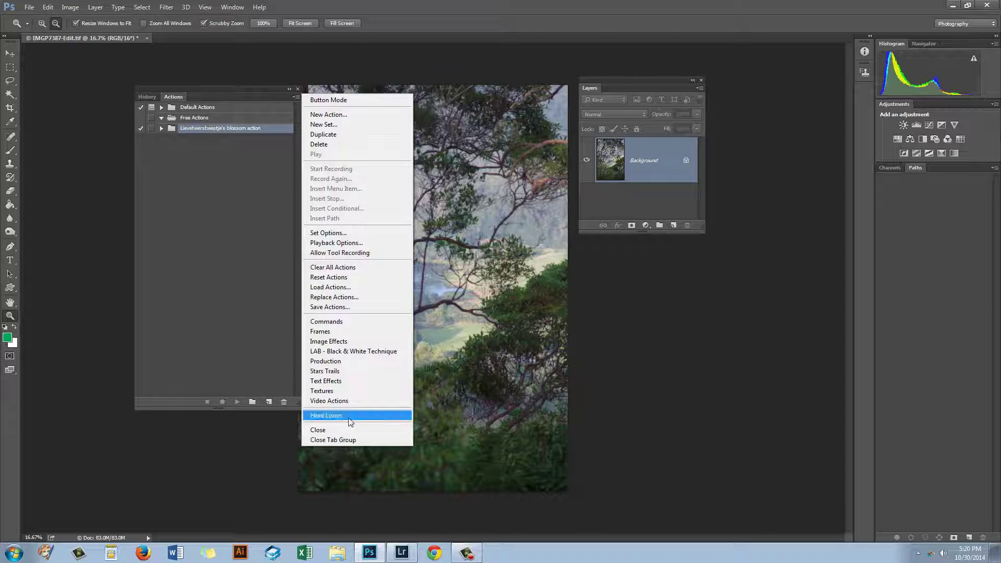
left_click(365, 417)
left_click(95, 287)
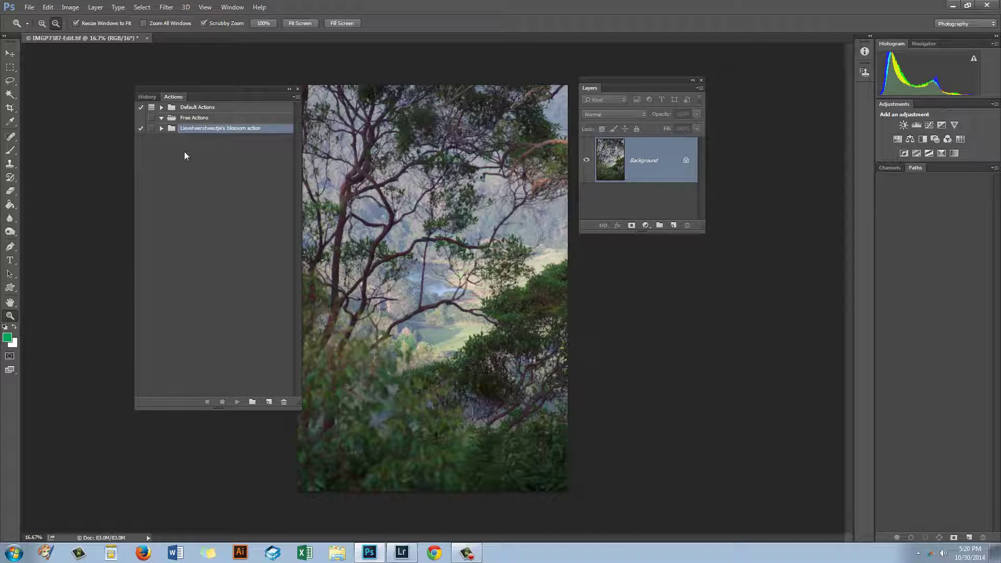
Play the blossom set's 1.Soft pink tones action on the tree photo and view its History steps
left_click(162, 128)
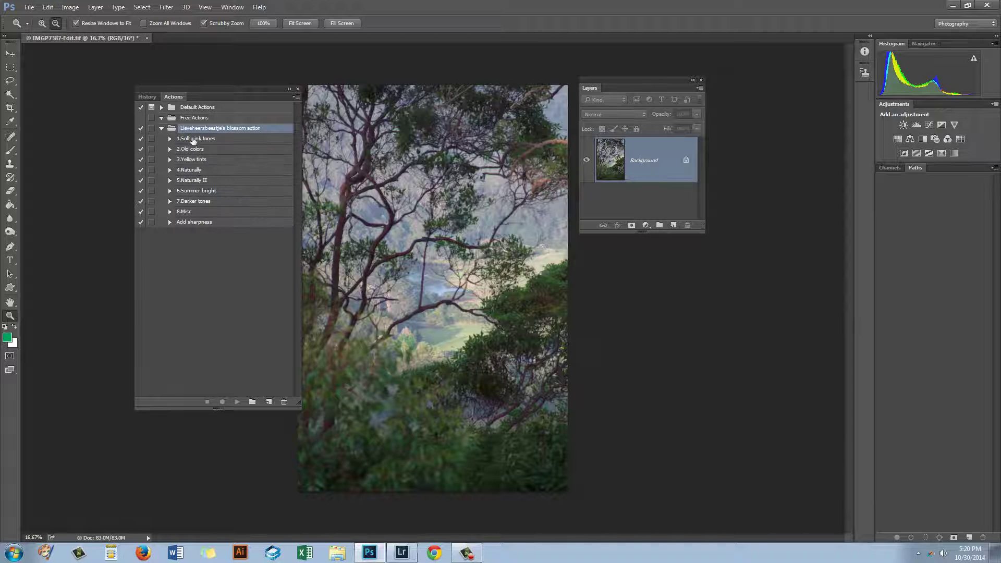
left_click_drag(209, 92, 141, 85)
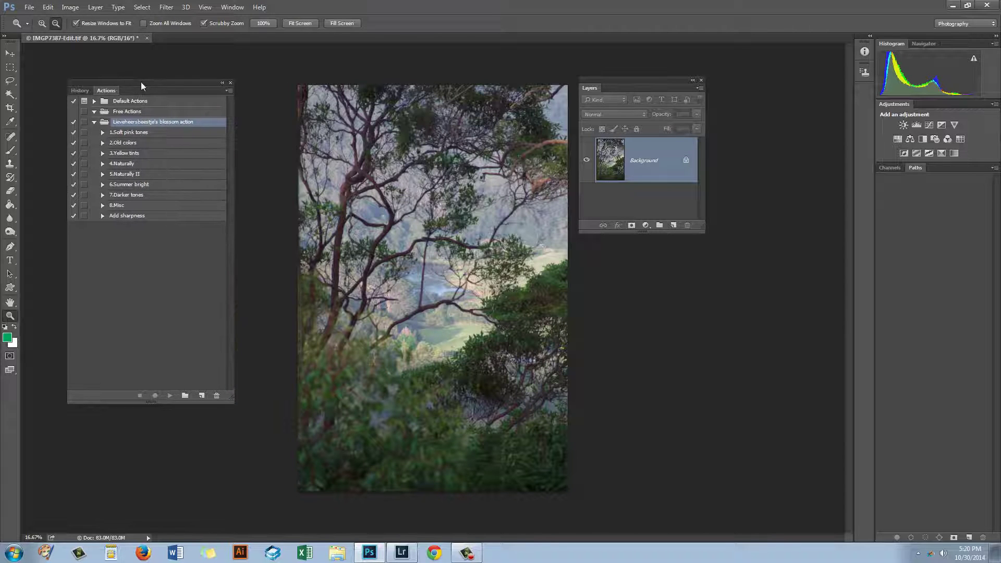
left_click(112, 133)
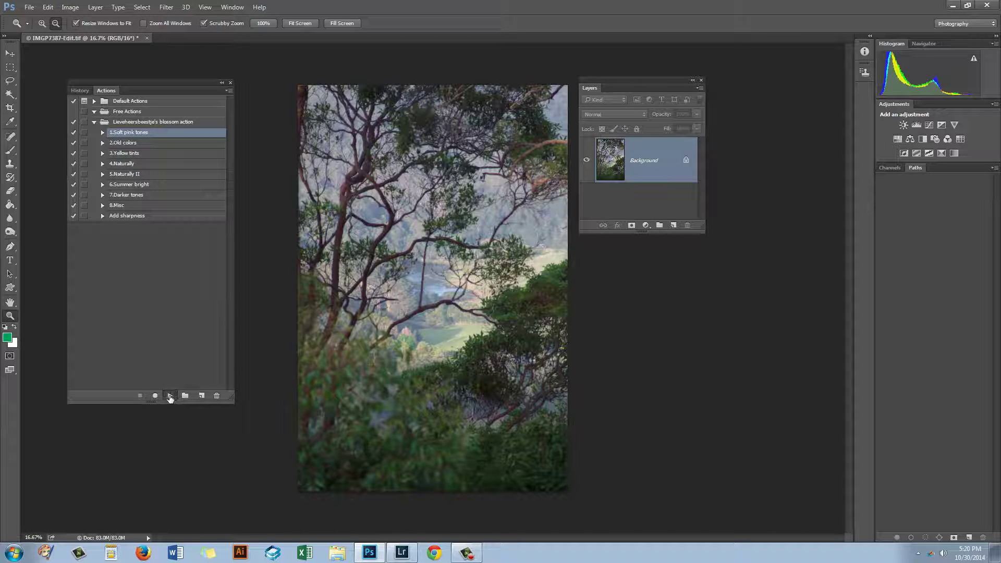
left_click(170, 397)
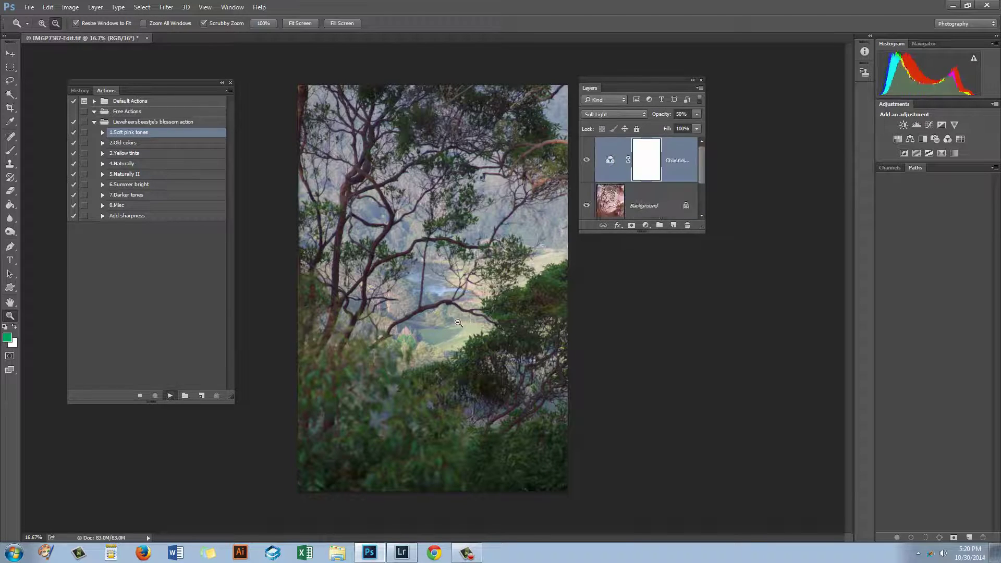
left_click_drag(697, 227, 753, 334)
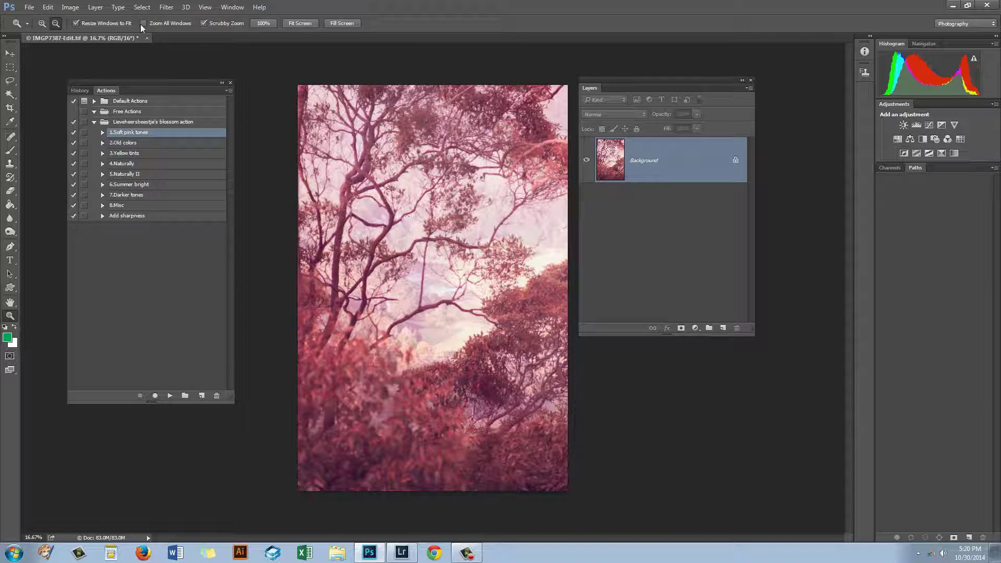
left_click(77, 91)
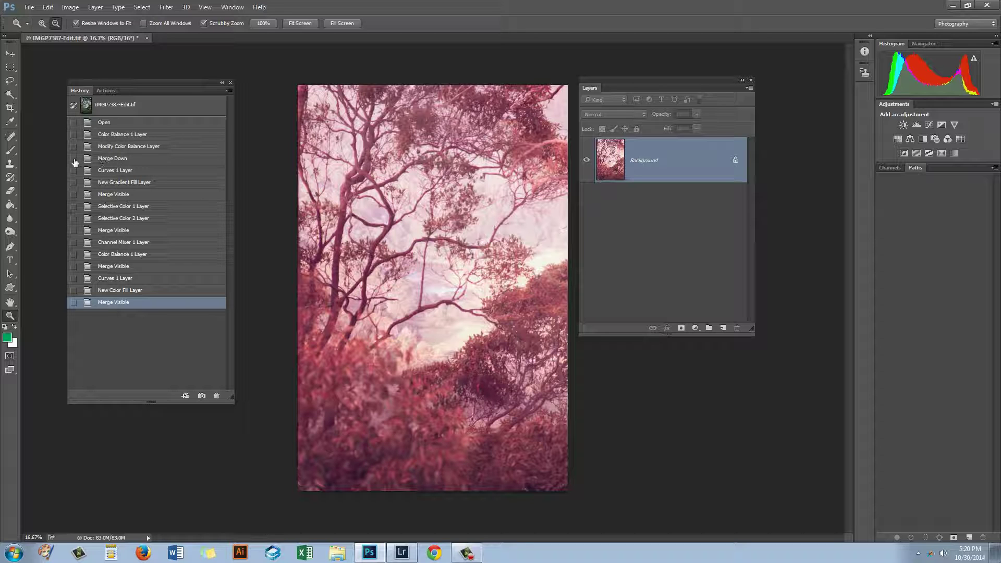
Revert to the Merge Down history state and play the 4.Naturally action
left_click(108, 159)
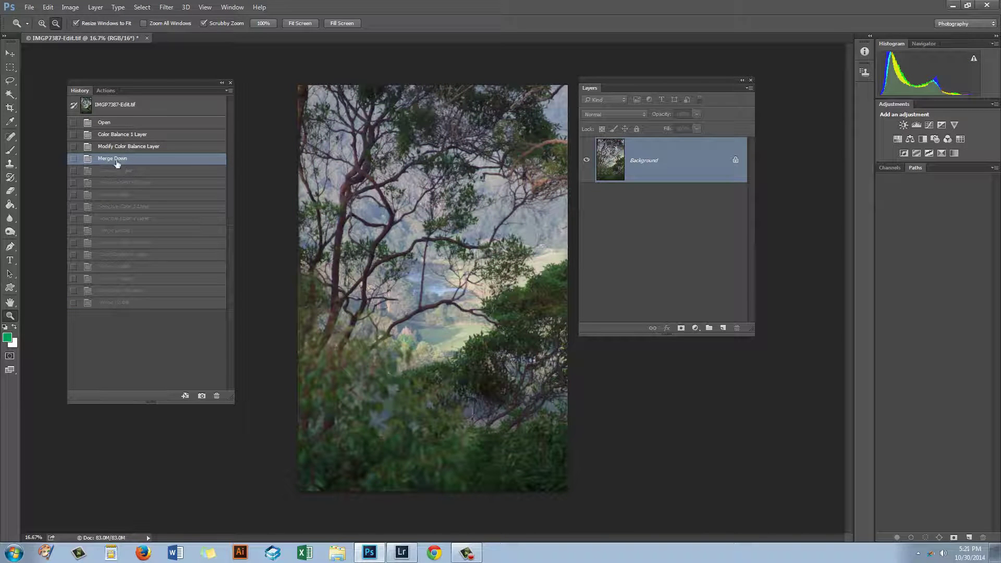
left_click(106, 91)
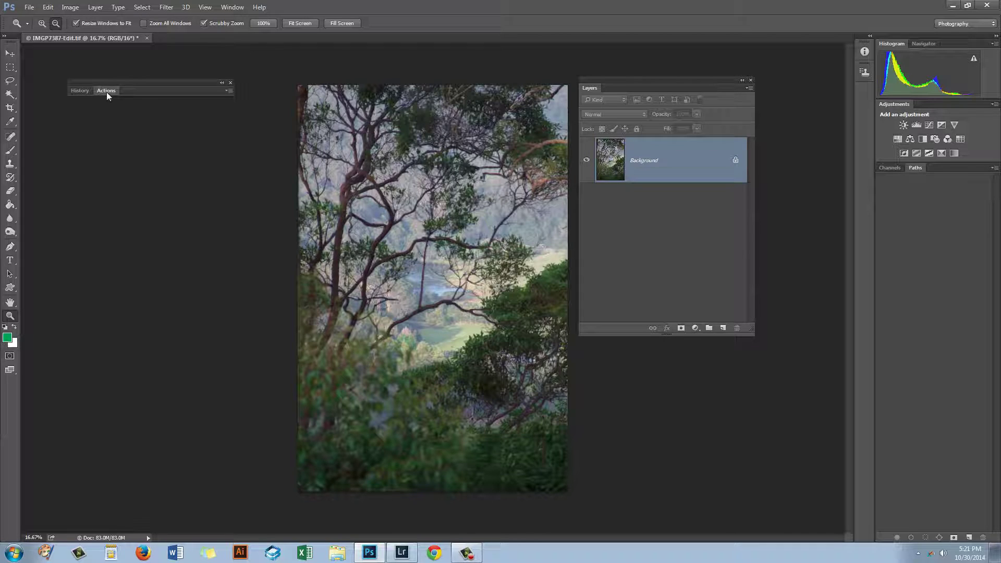
left_click(107, 91)
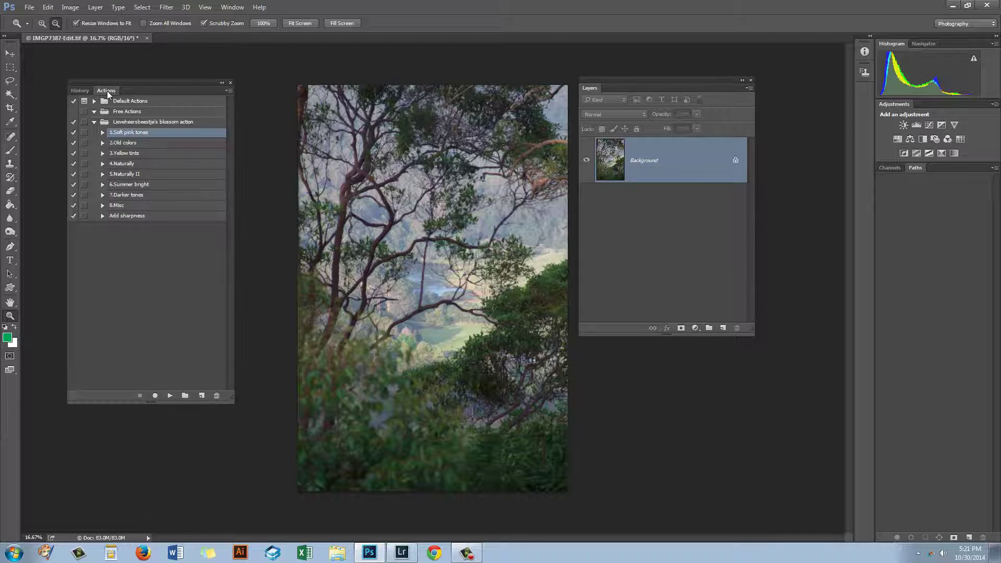
left_click(121, 163)
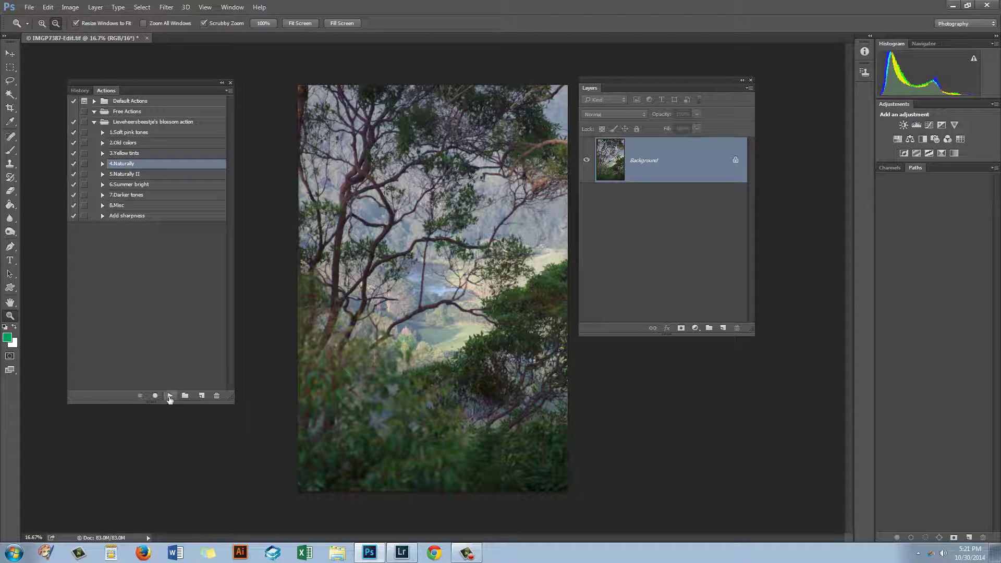
left_click(170, 395)
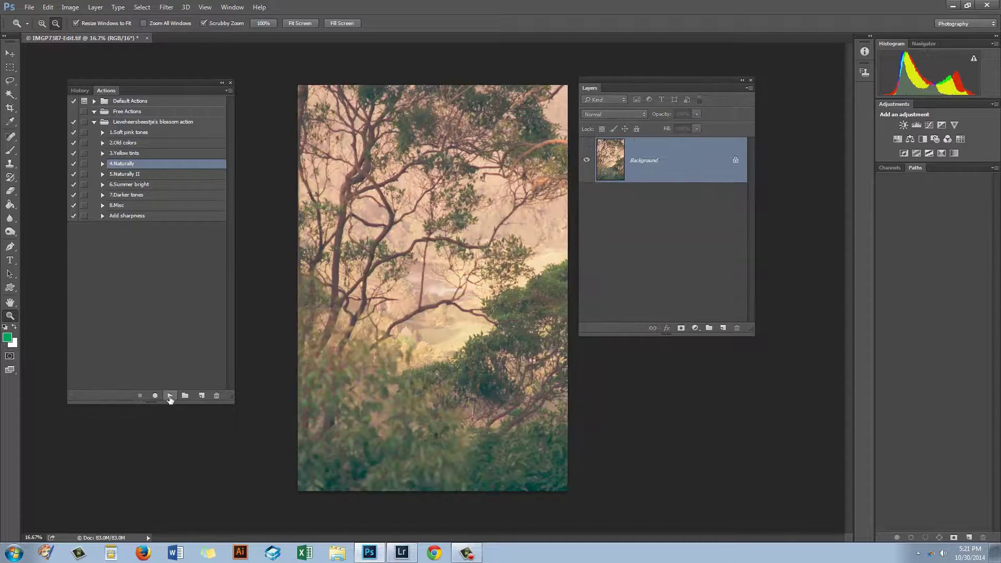
Revert to Merge Down again and play the 5.Naturally II action instead
left_click(76, 90)
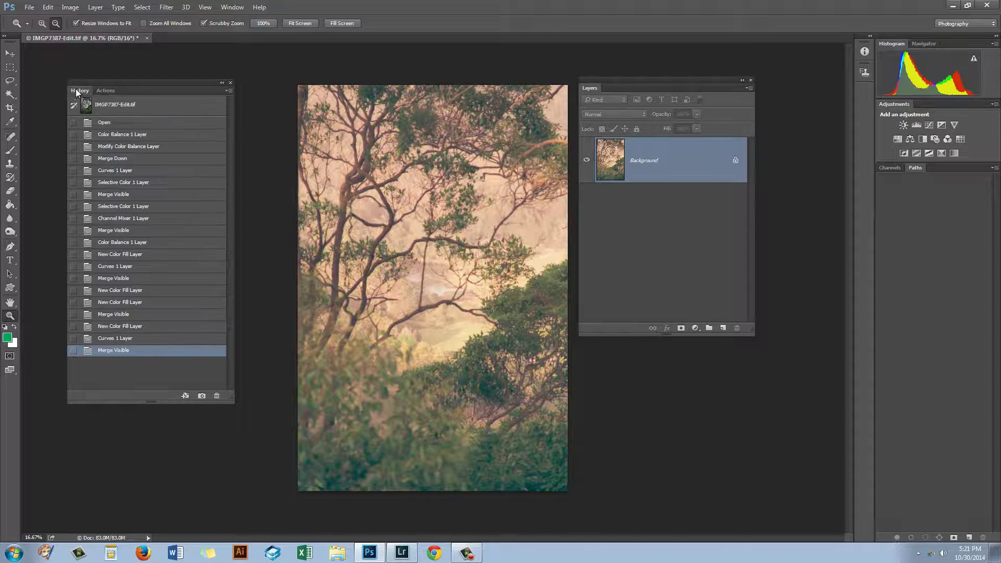
left_click(111, 159)
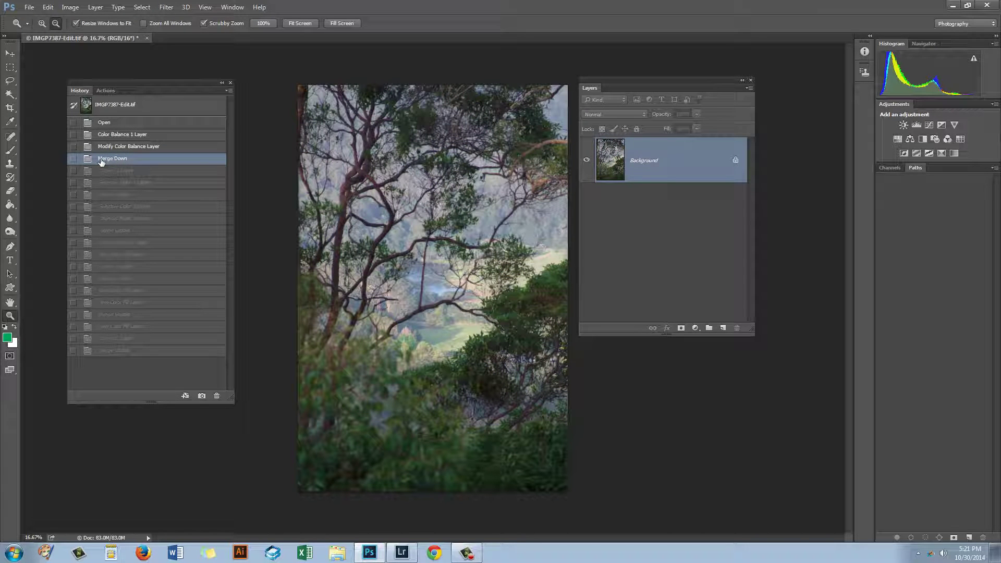
left_click(107, 91)
left_click(124, 175)
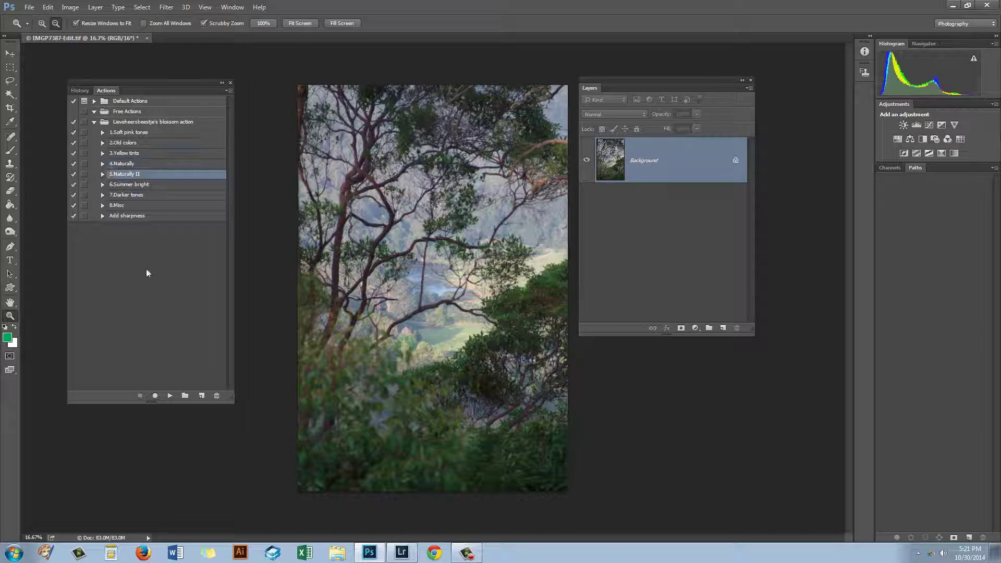
left_click(169, 395)
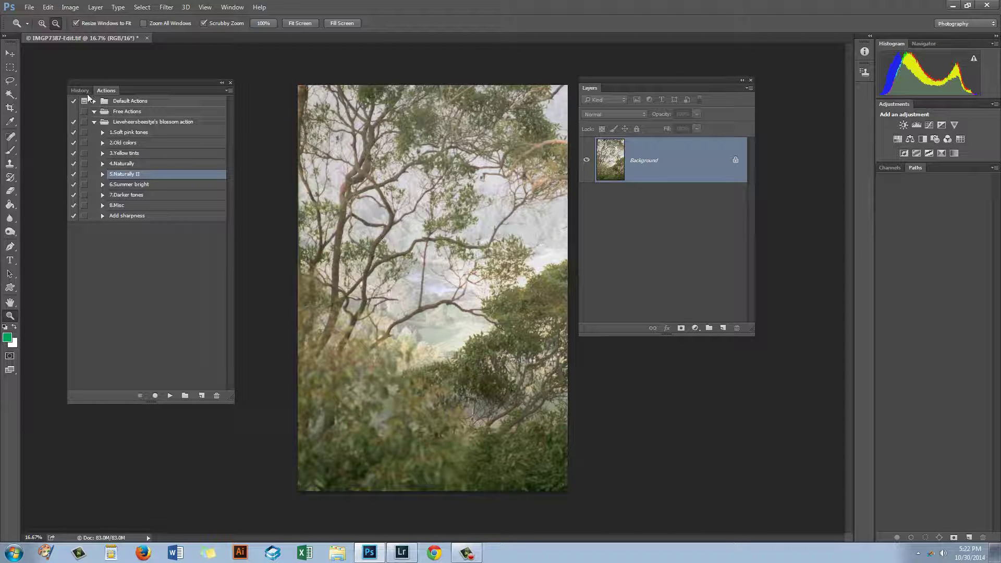
Revert the photo to the Merge Down history state
left_click(79, 90)
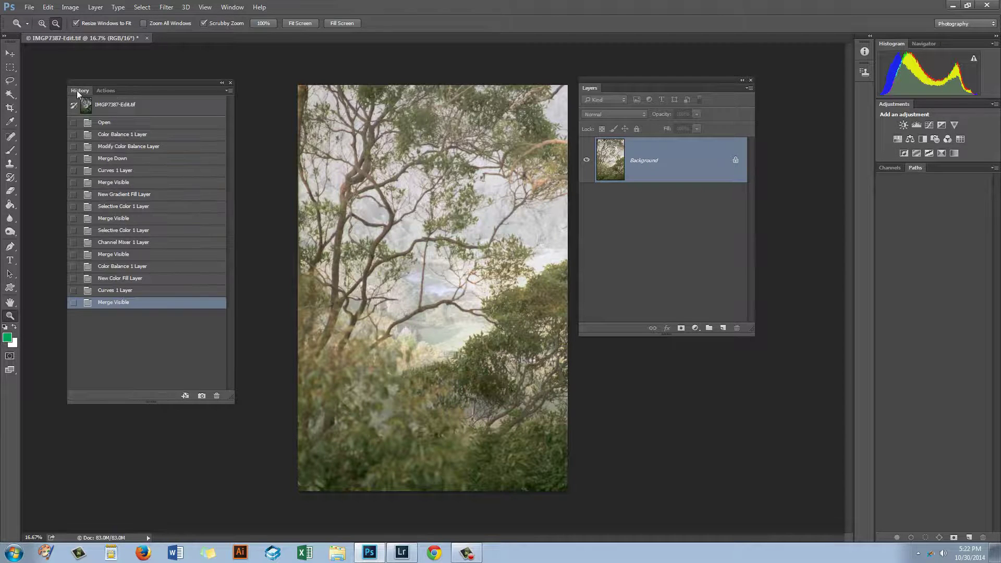
left_click(111, 159)
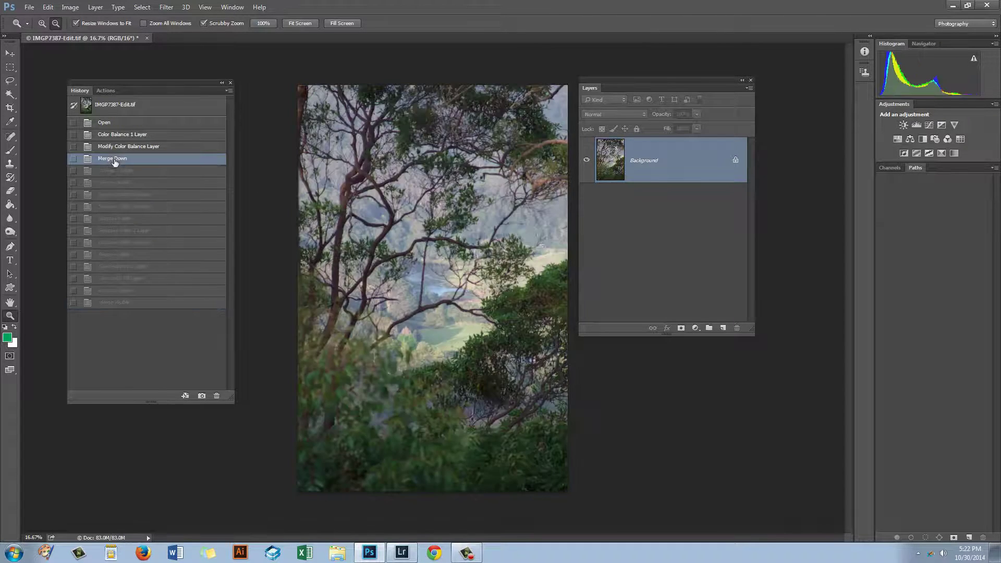
left_click(109, 90)
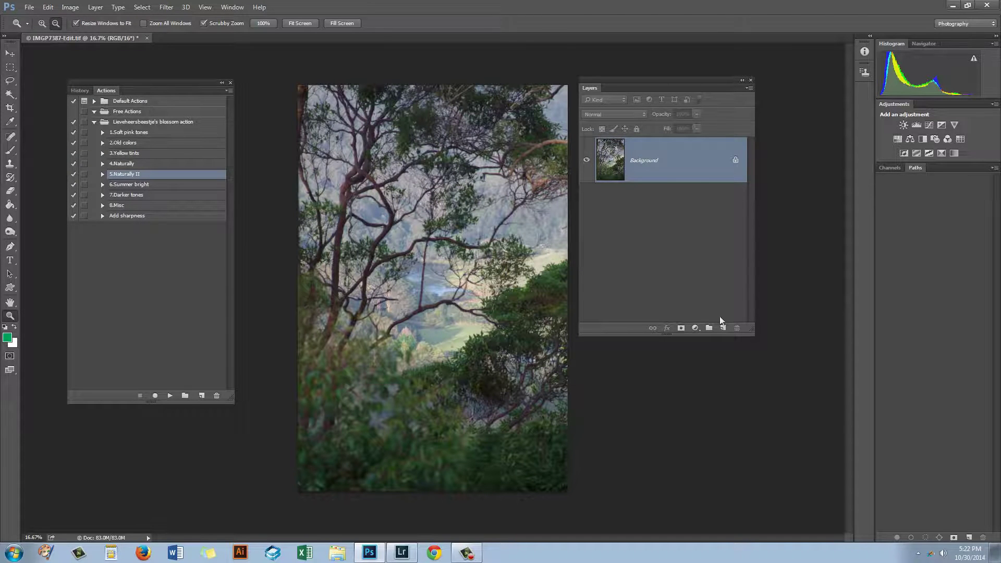
Duplicate the Background layer and play 5.Naturally II on the copy
right_click(681, 162)
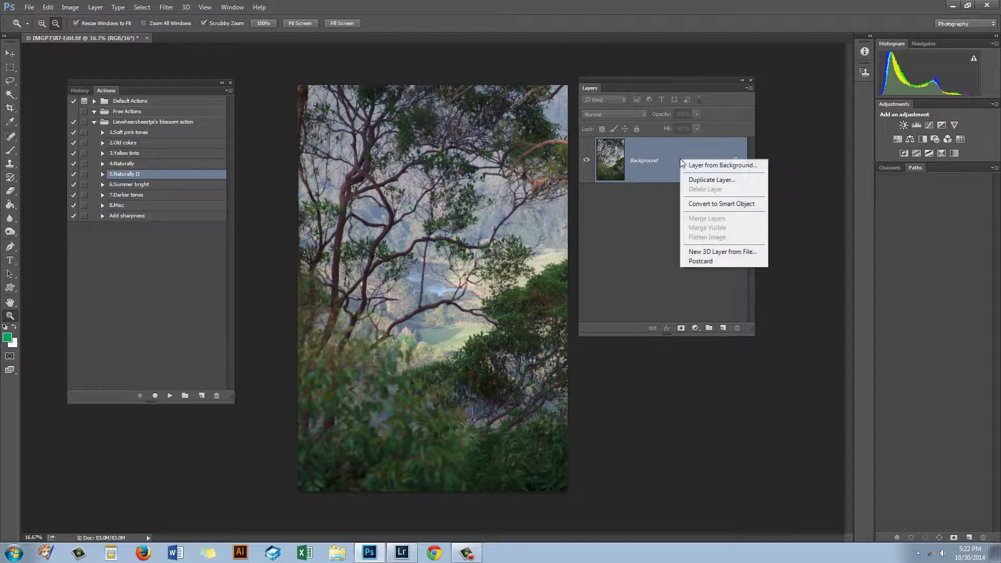
left_click(702, 179)
left_click(585, 170)
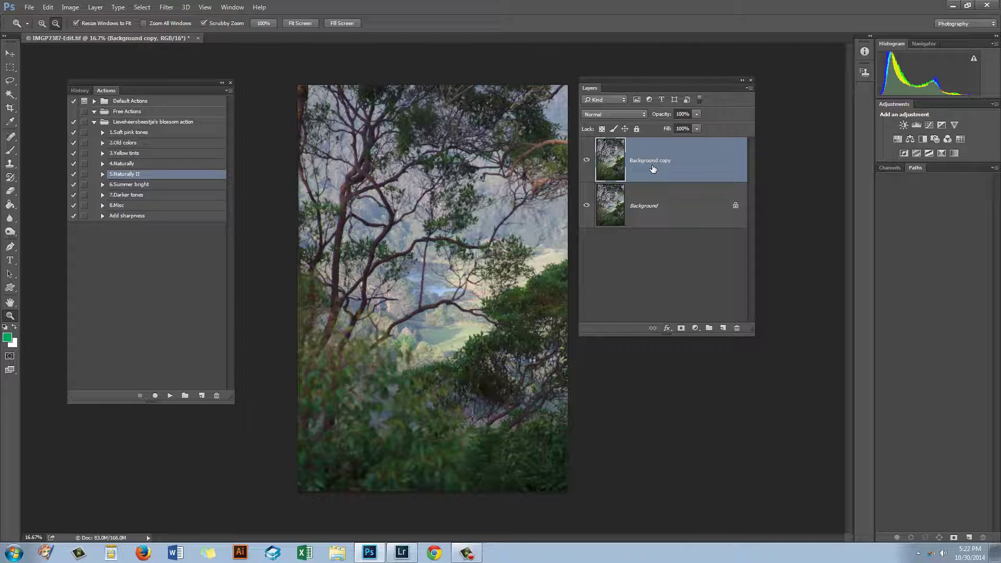
left_click(169, 397)
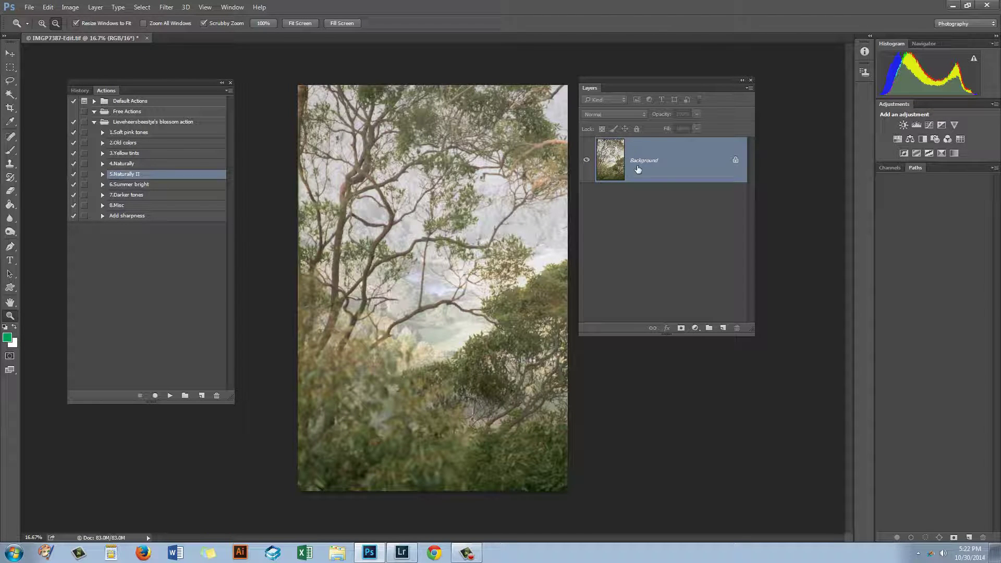
Add Layer 1 above Background and set the Merge Down state as the history brush source
left_click_drag(620, 187, 722, 330)
left_click(721, 330)
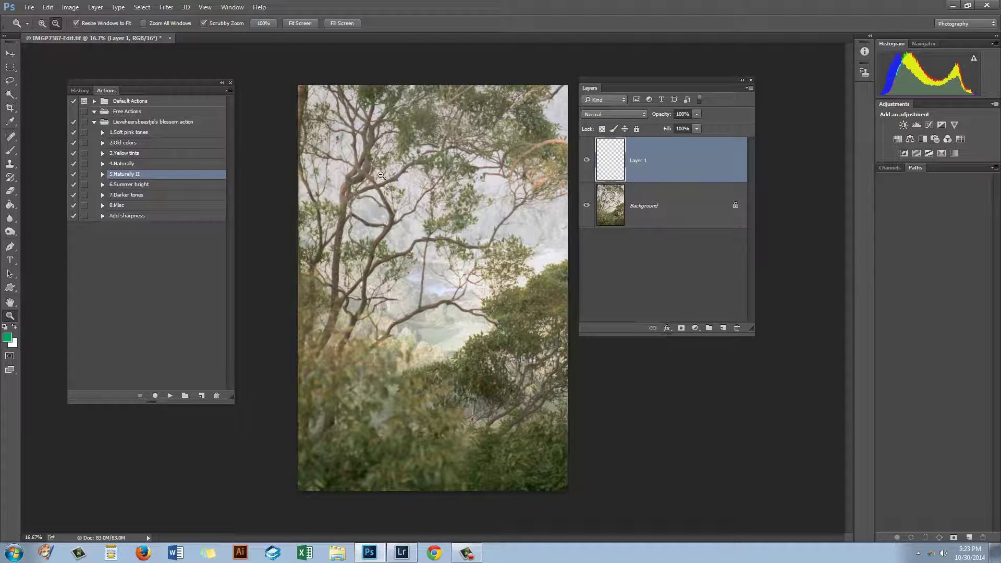
left_click(77, 91)
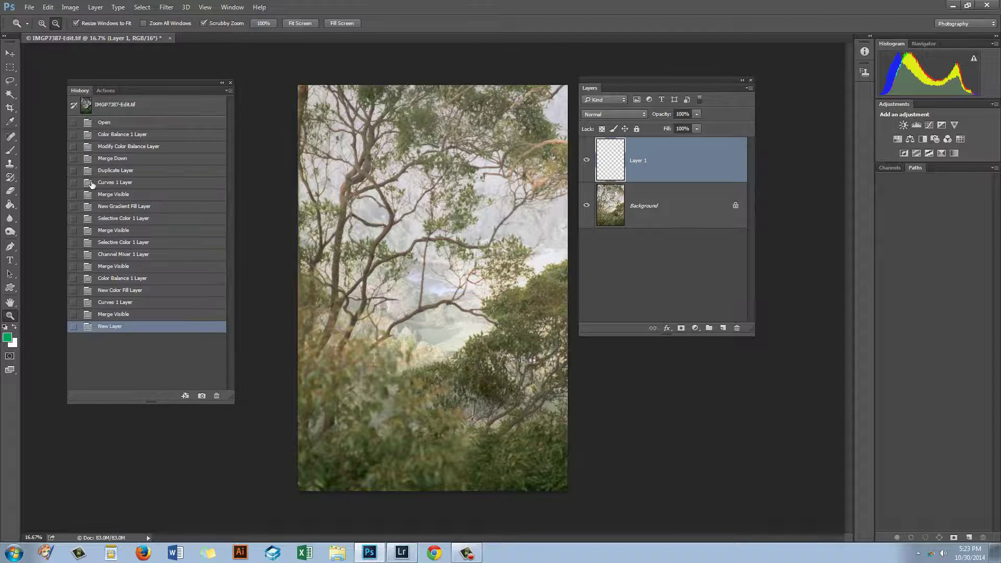
left_click(73, 159)
left_click(105, 159)
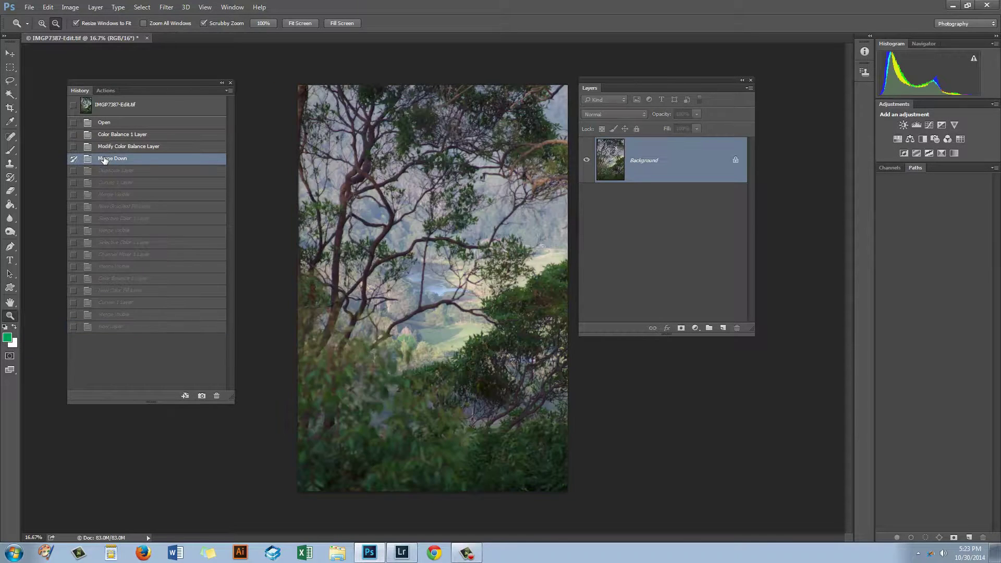
left_click(98, 327)
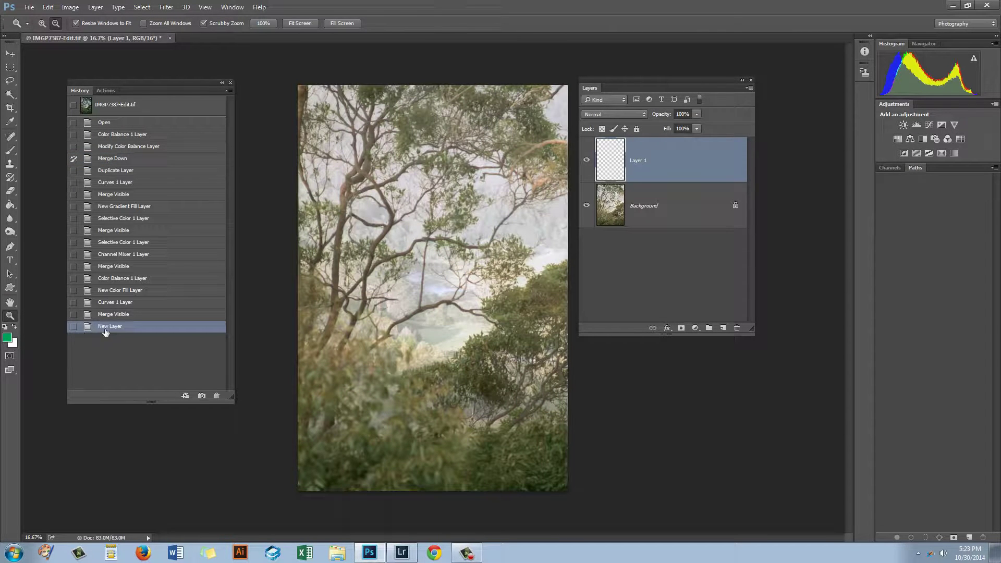
left_click(74, 158)
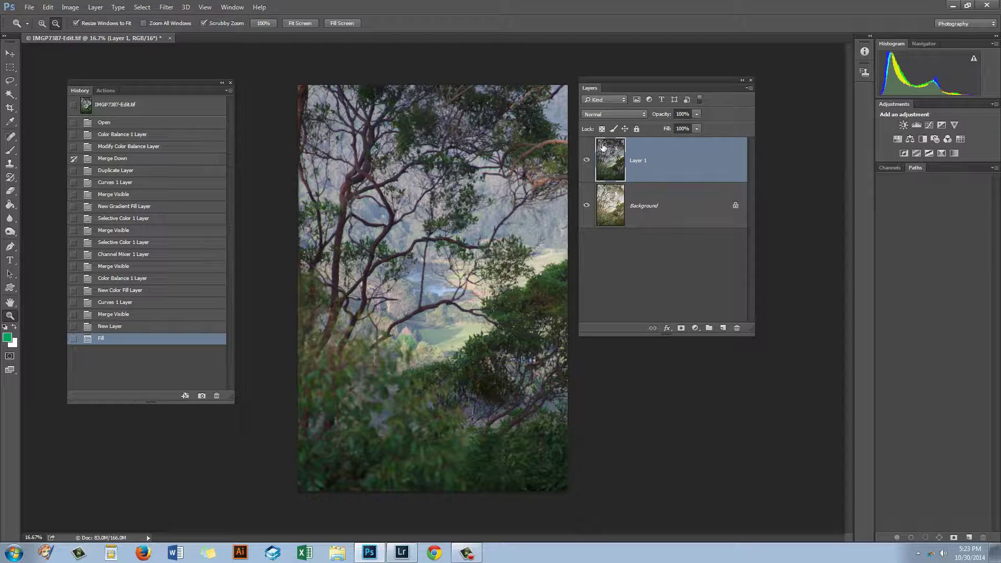
Unlock Background into Layer 0 and move it above Layer 1
left_click(587, 161)
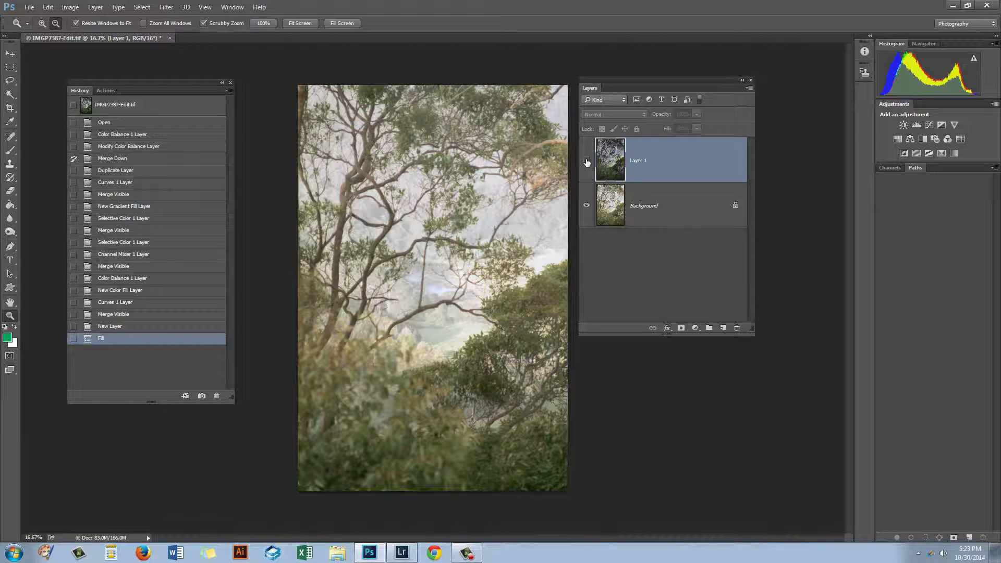
left_click(586, 161)
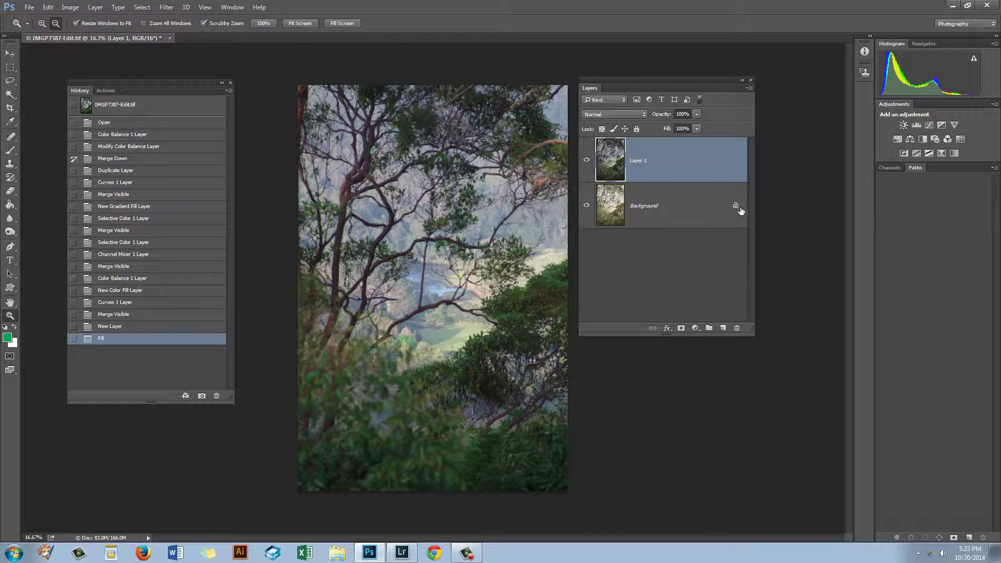
left_click_drag(735, 207, 737, 328)
mouse_move(656, 205)
left_mouse_down()
mouse_move(655, 194)
mouse_move(658, 207)
left_mouse_up()
left_click(658, 174, "shift")
left_click_drag(657, 161, 649, 155)
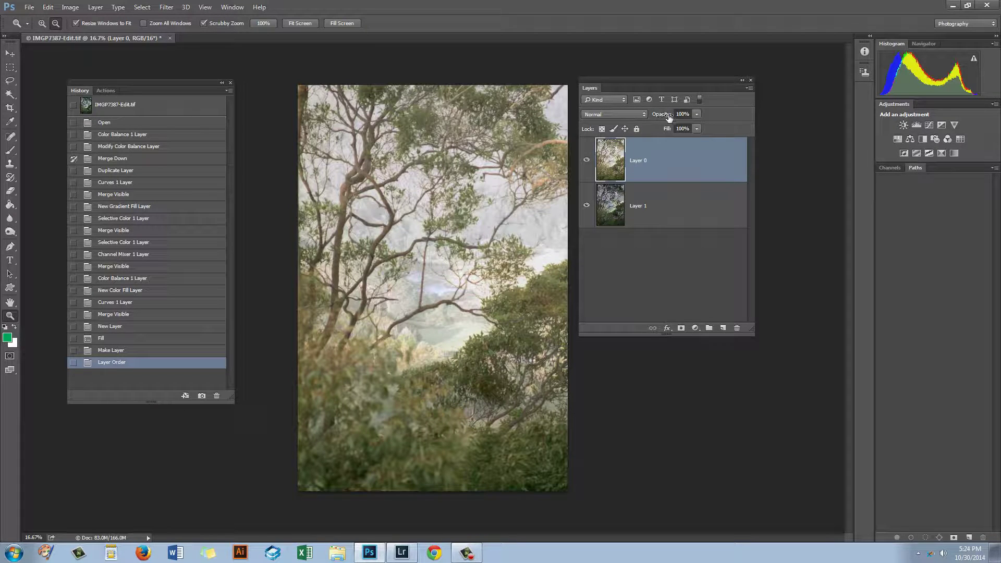
Set Layer 0's opacity to 59% and toggle its visibility to compare
mouse_move(659, 114)
left_mouse_down()
mouse_move(645, 118)
mouse_move(664, 117)
left_mouse_up()
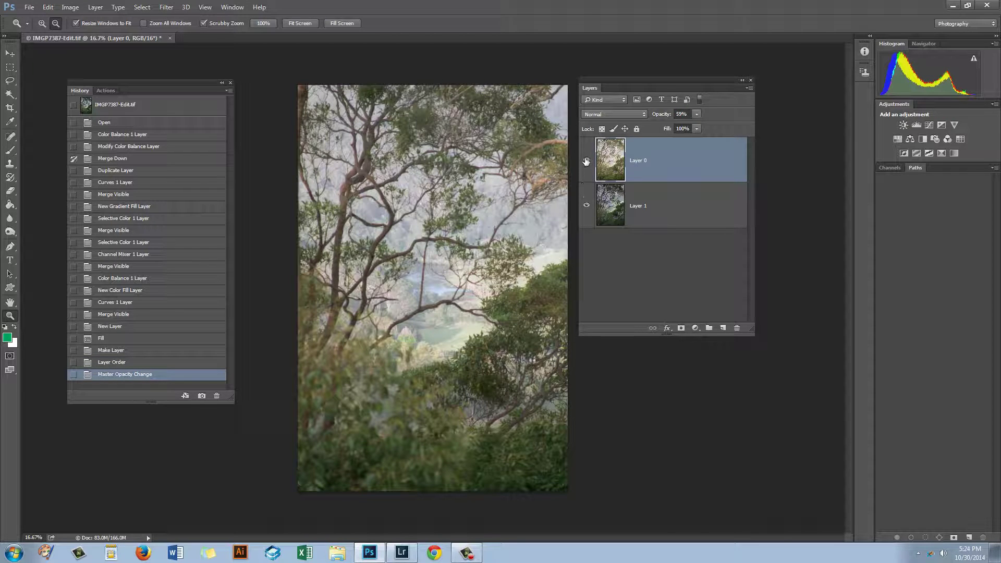
left_click(586, 161)
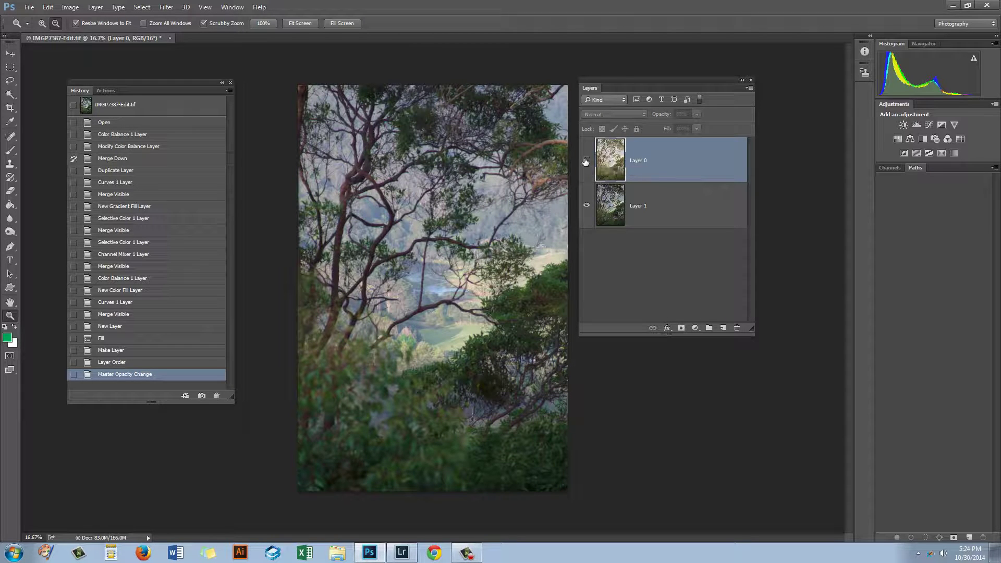
left_click(585, 161)
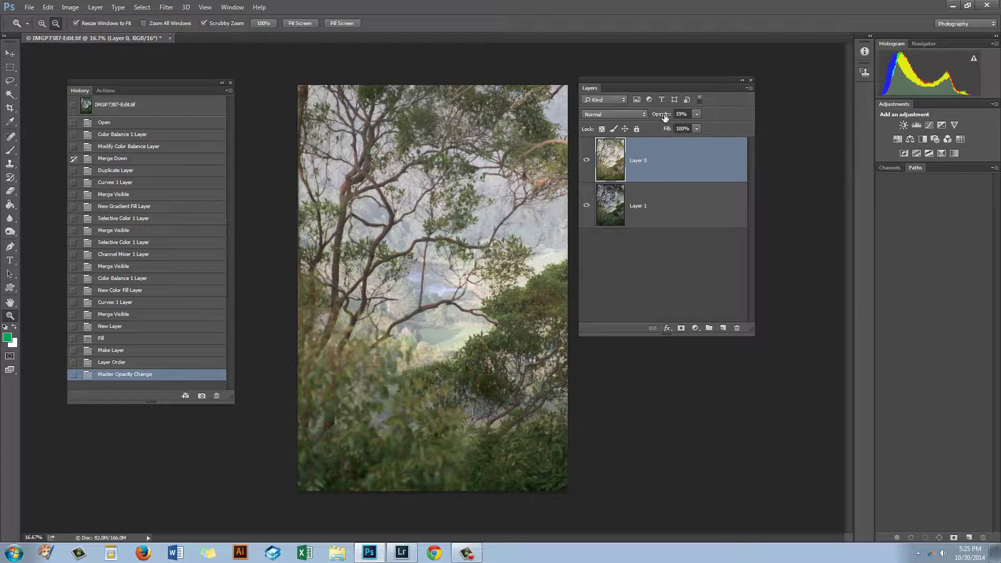
Scrub Layer 0's Opacity down from 59% to 55%
left_click_drag(664, 117, 663, 116)
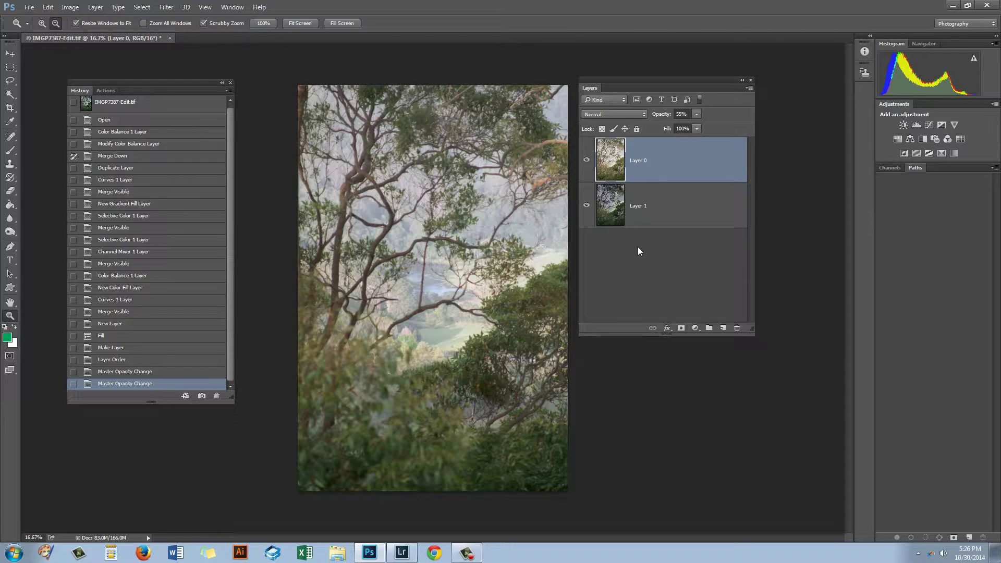
Drag the 1.Soft pink tones action from the blossom set to the Actions trash
left_click(111, 89)
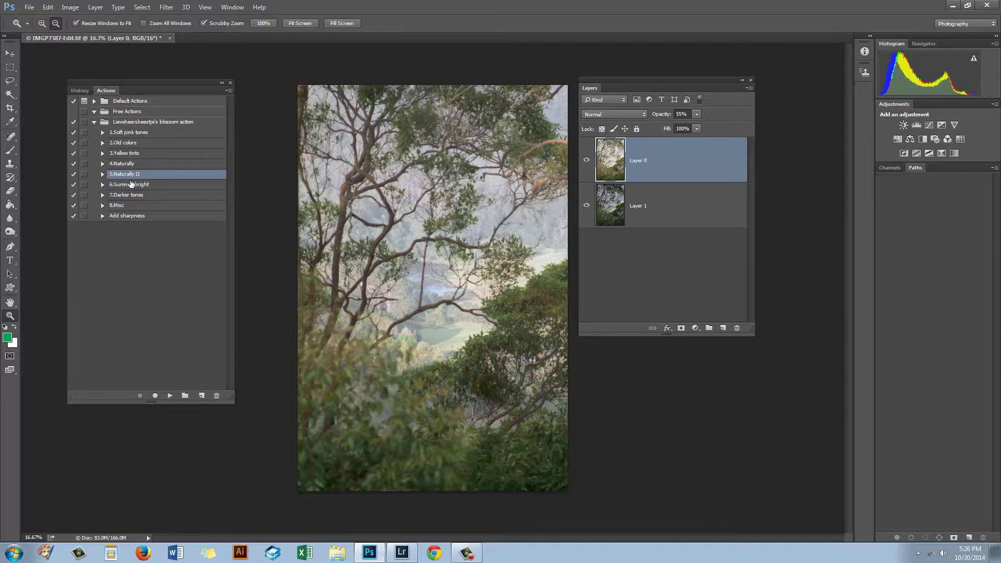
left_click(128, 133)
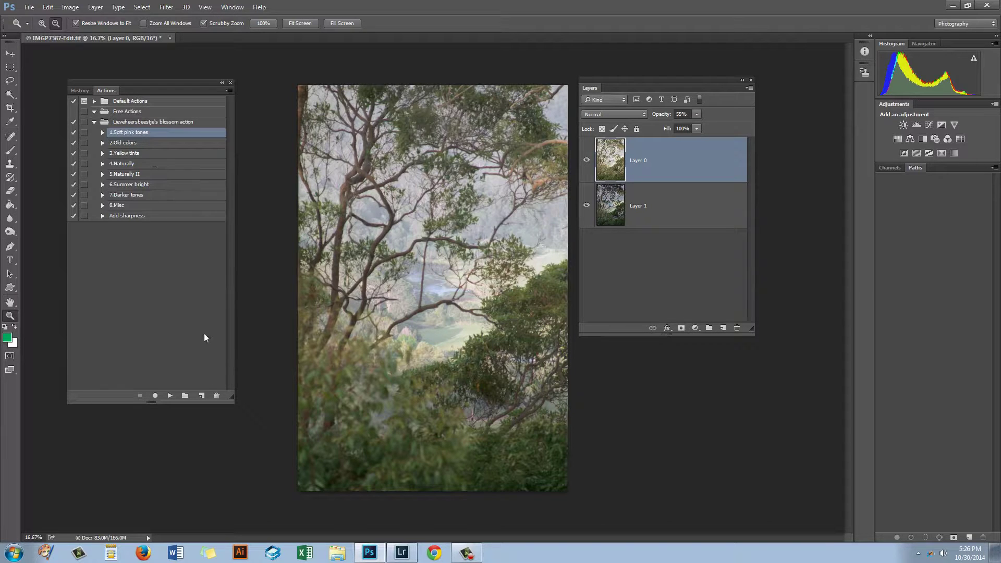
left_click_drag(165, 134, 216, 396)
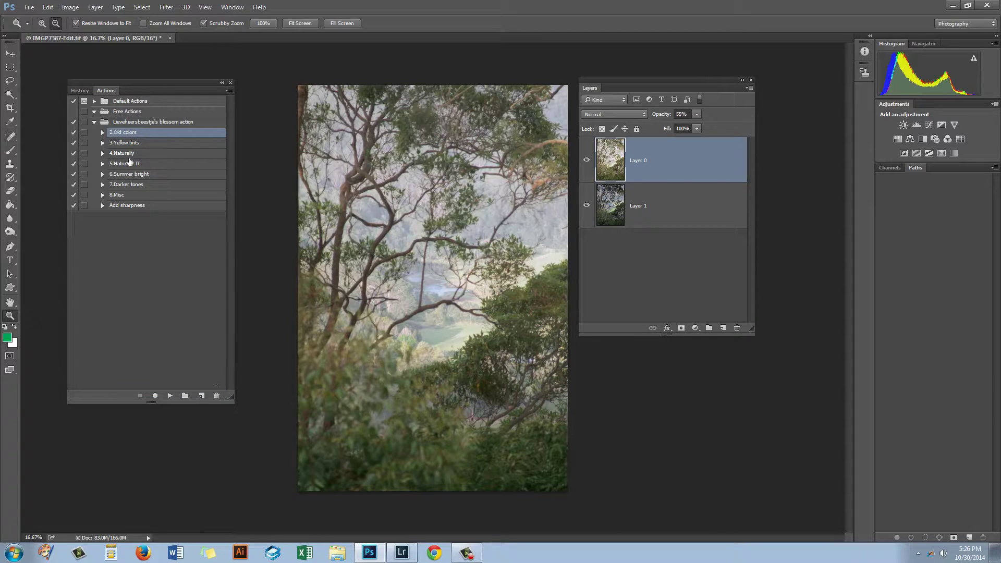